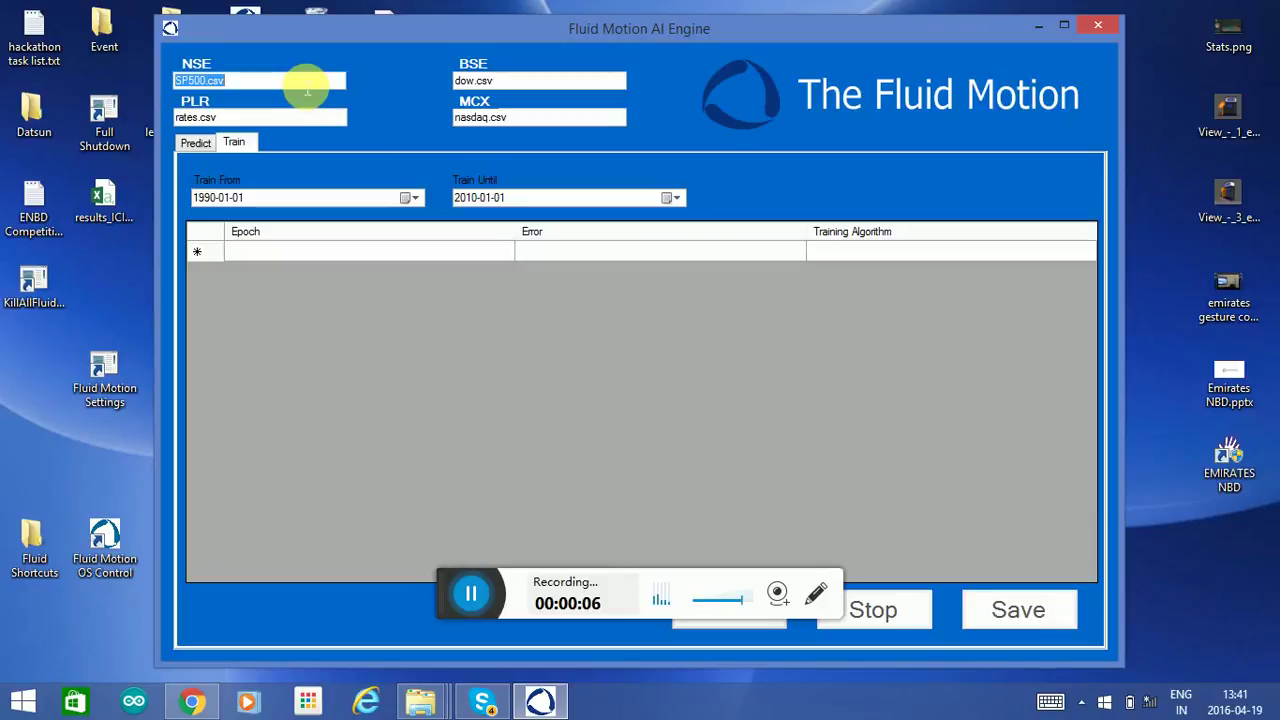
# Load NSE.csv from the 16-03-2016 folder as the NSE data file, checking its contents in the preview.
pyautogui.click(300, 82)
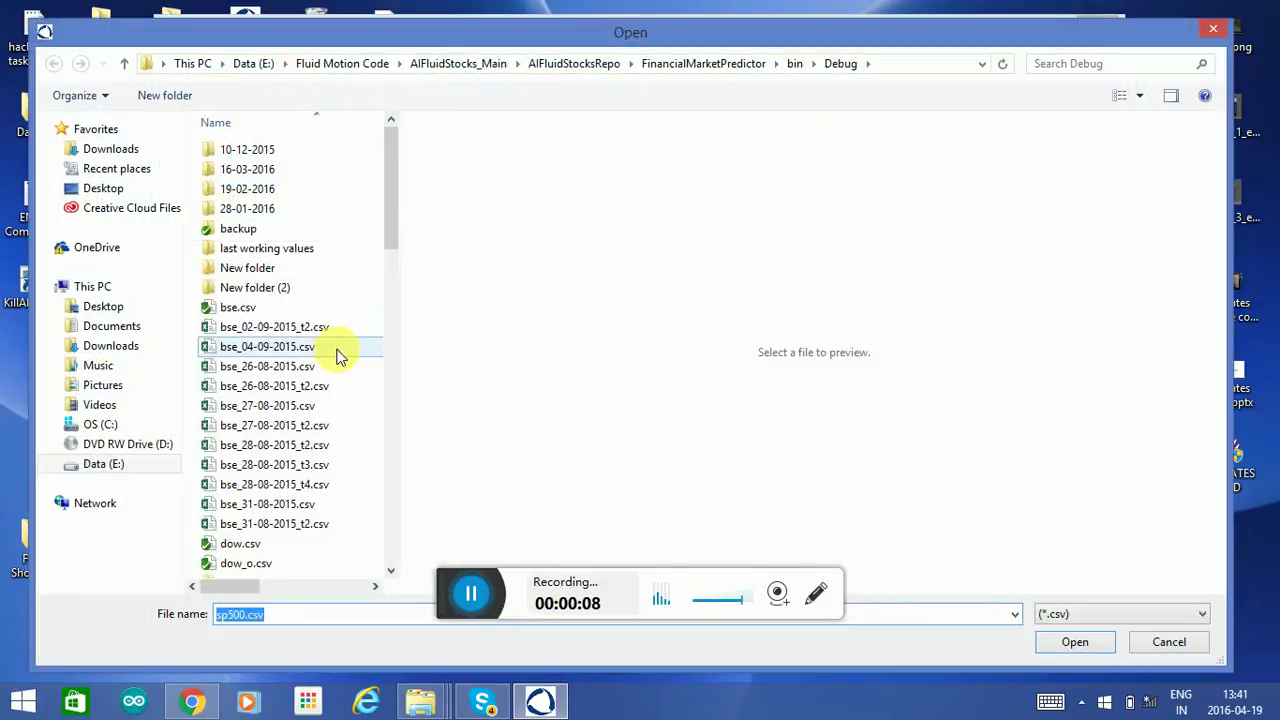
pyautogui.doubleClick(277, 169)
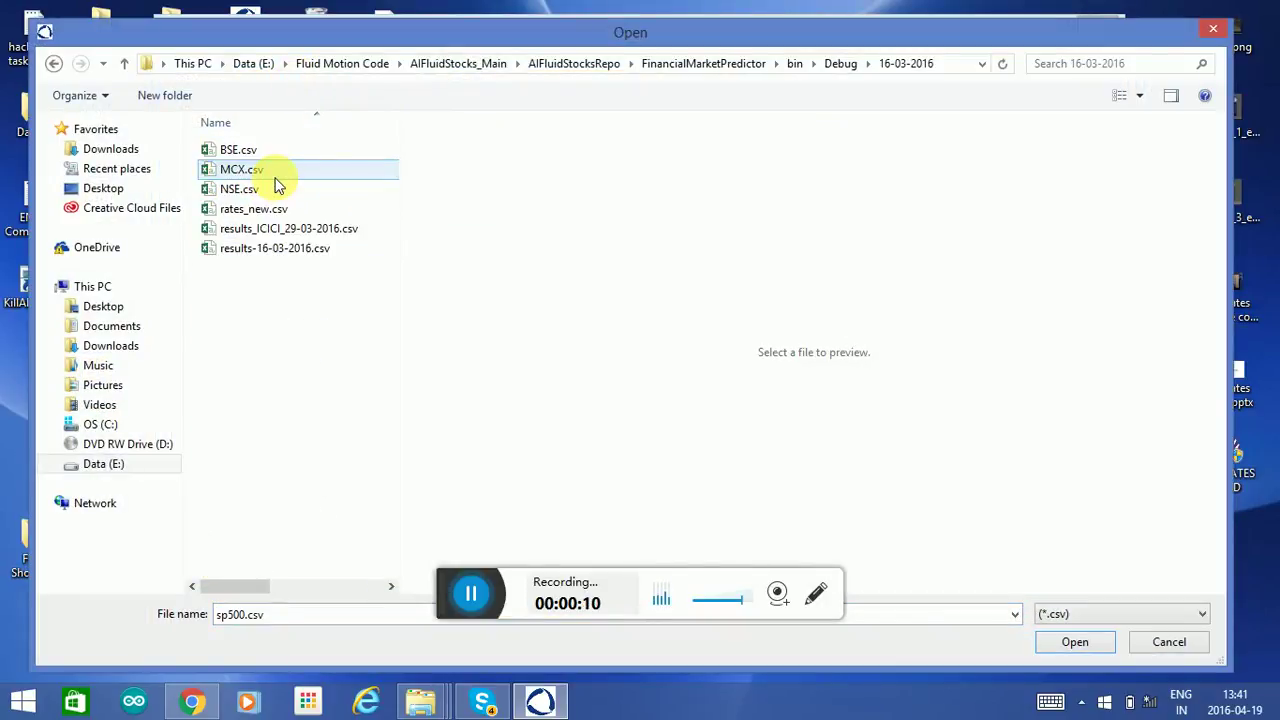
pyautogui.click(268, 189)
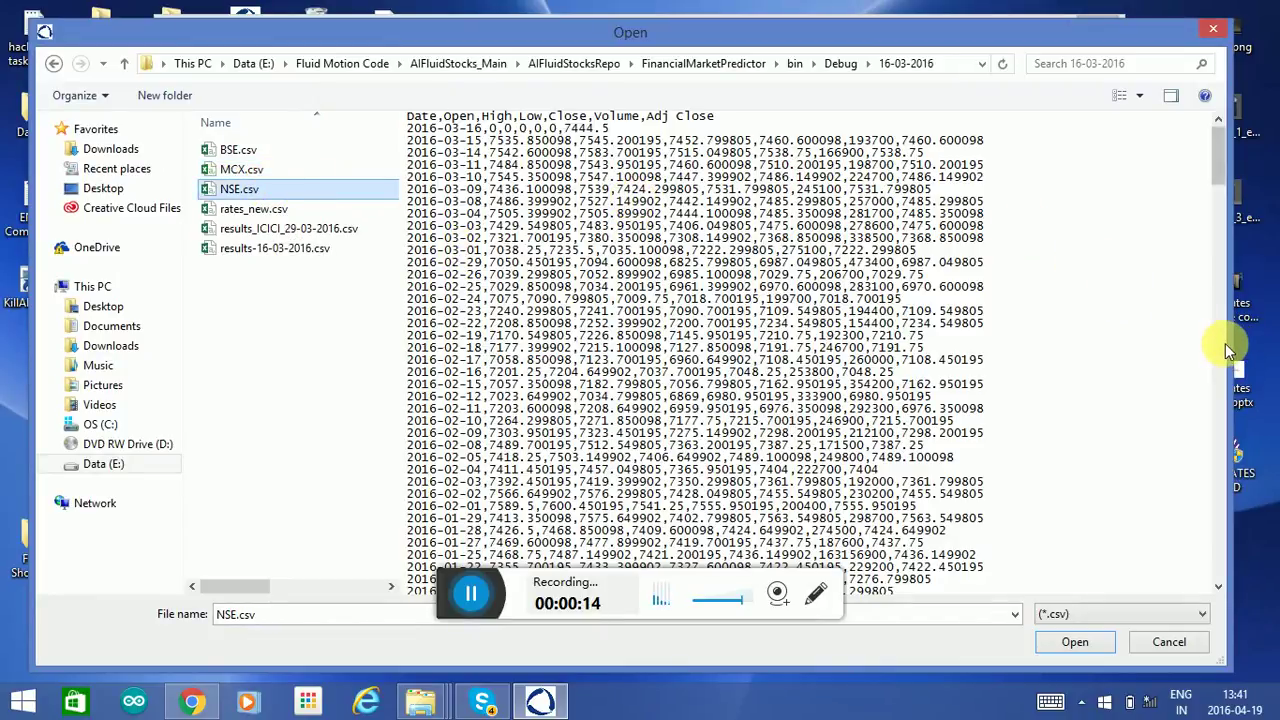
pyautogui.moveTo(1238, 348); pyautogui.dragTo(1276, 350)
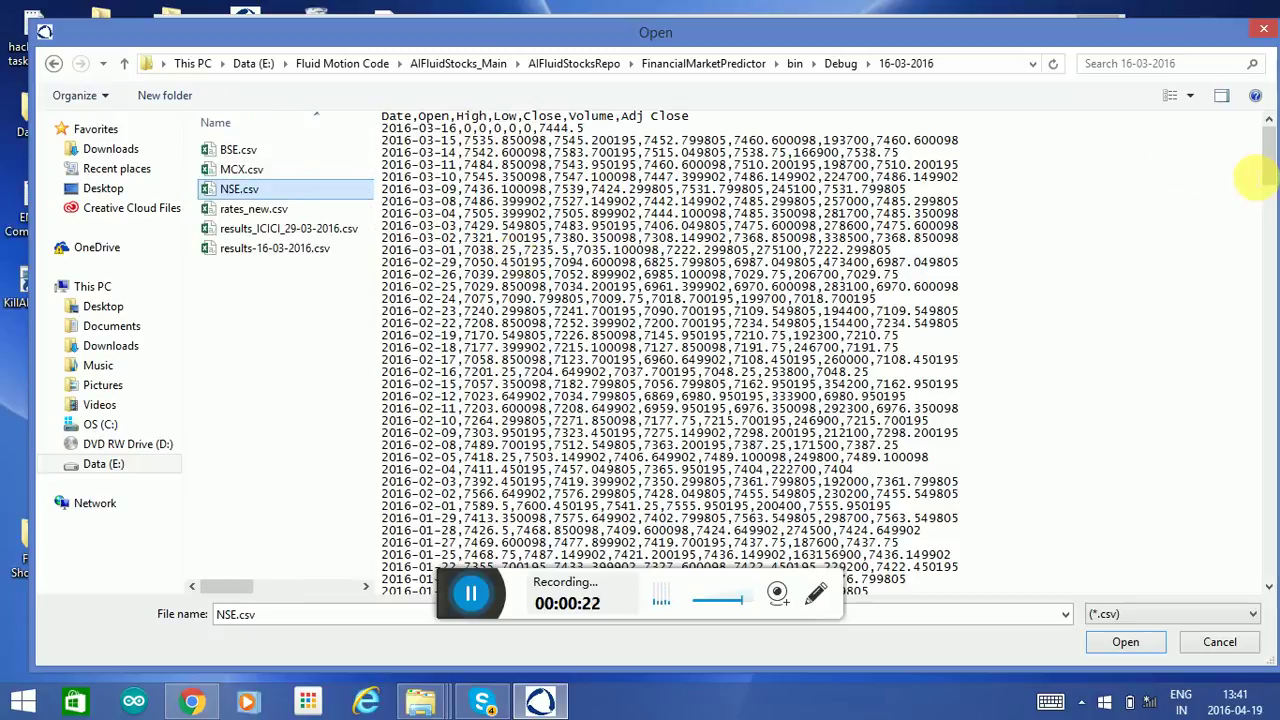
pyautogui.moveTo(1267, 168); pyautogui.dragTo(1240, 82)
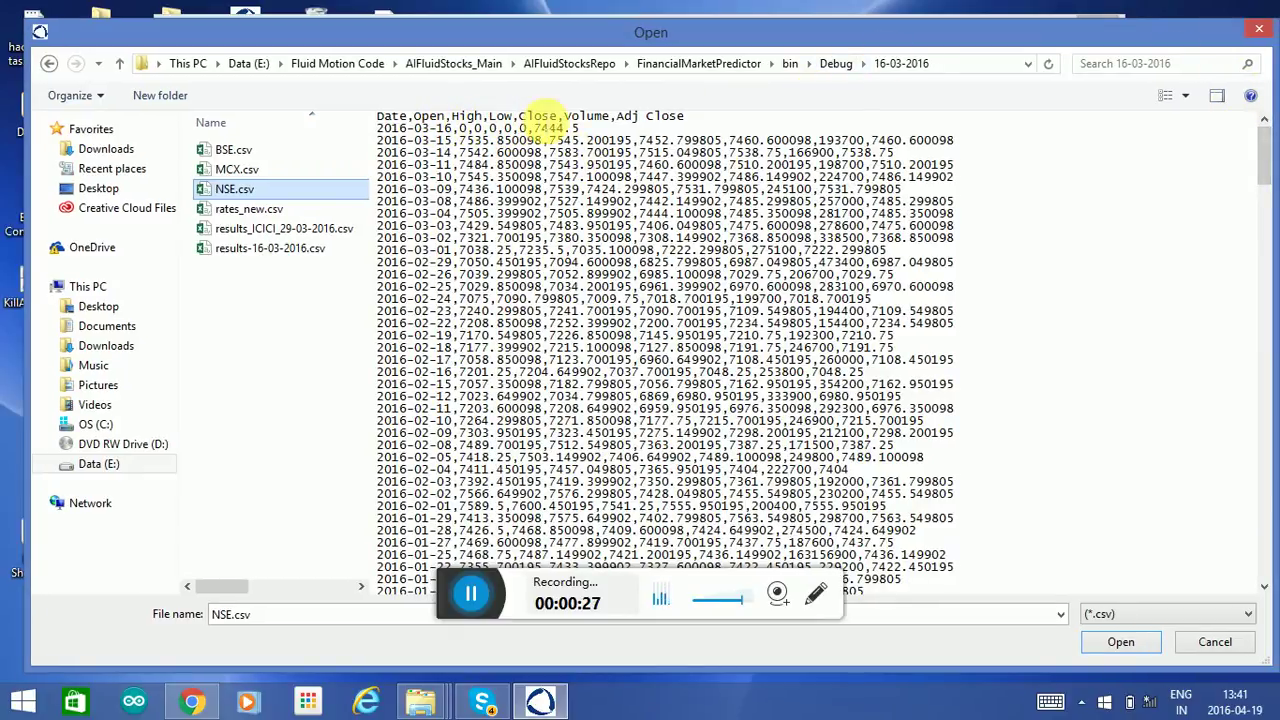
pyautogui.click(555, 116)
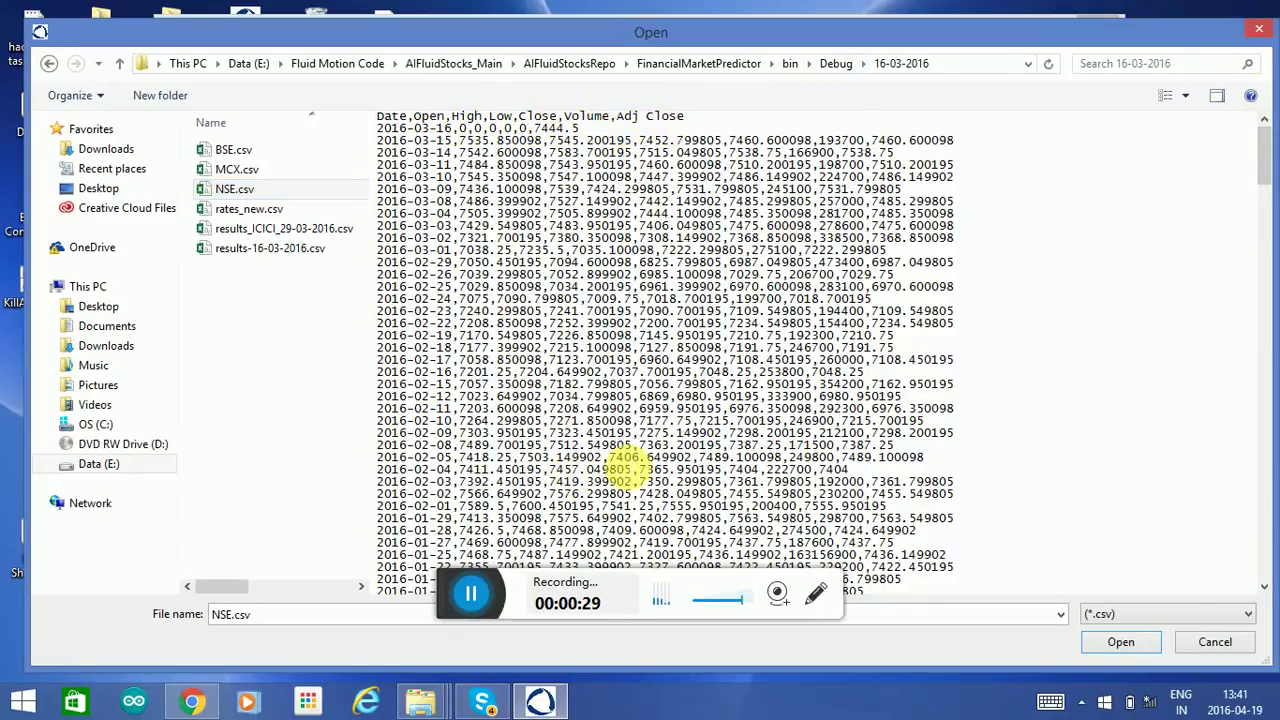
pyautogui.click(265, 194)
pyautogui.doubleClick(265, 194)
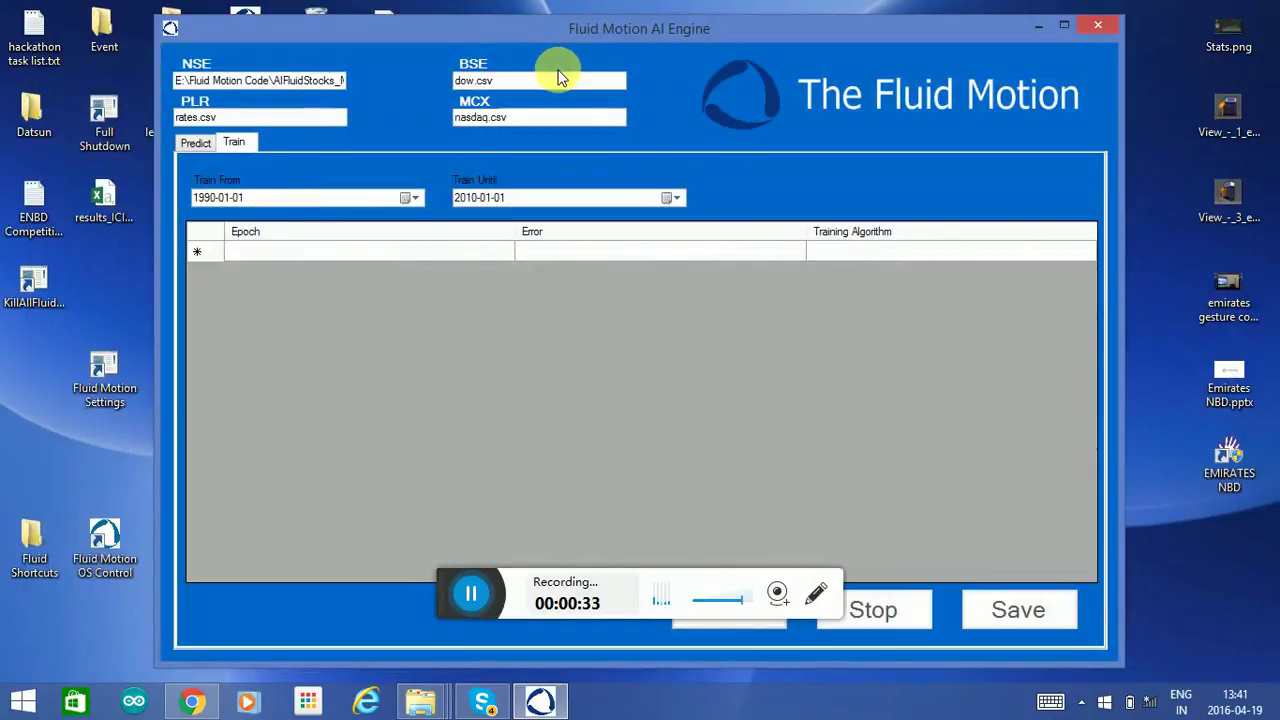
# Load BSE.csv as the BSE data file and MCX.csv as the MCX data file from the 16-03-2016 folder.
pyautogui.click(560, 80)
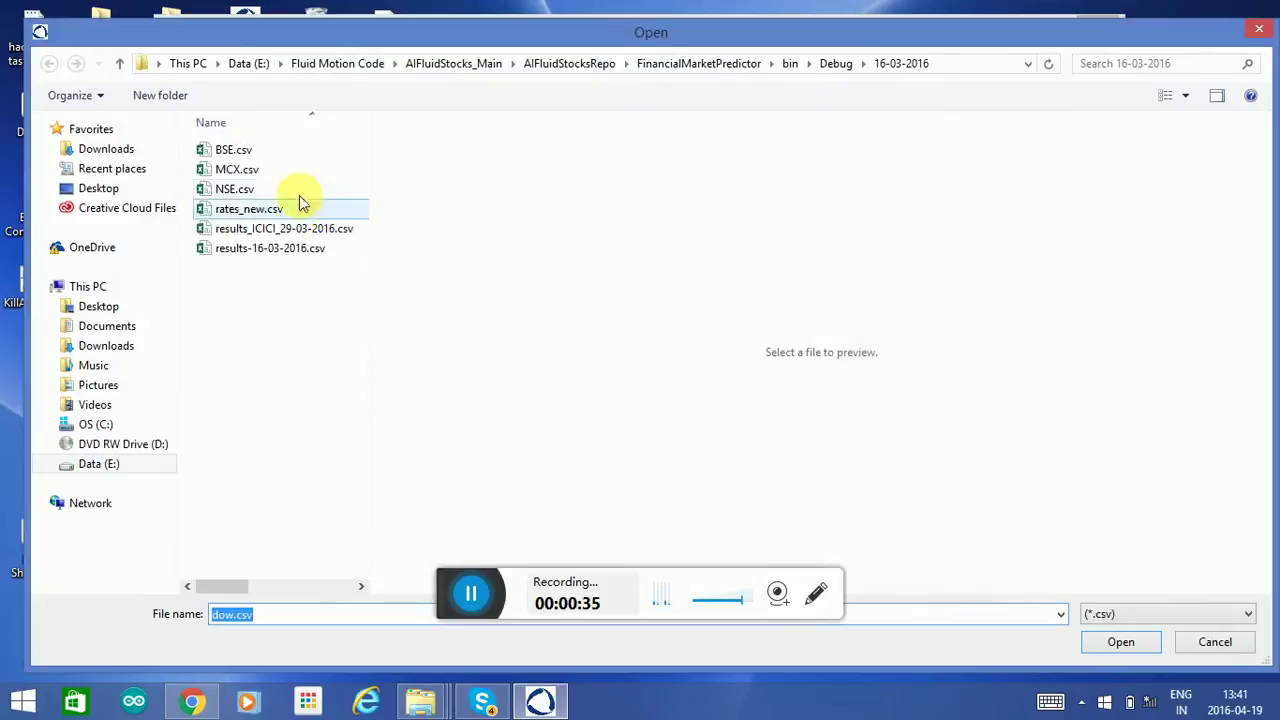
pyautogui.click(262, 147)
pyautogui.doubleClick(247, 151)
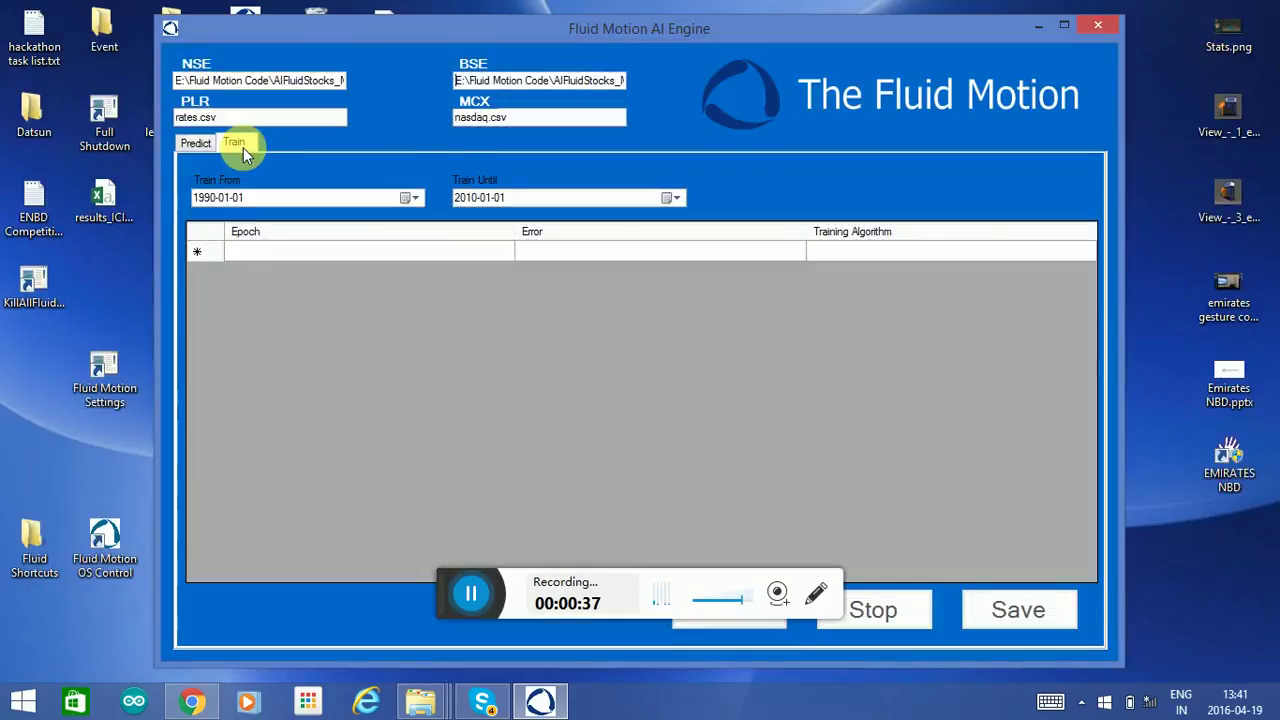
pyautogui.click(484, 118)
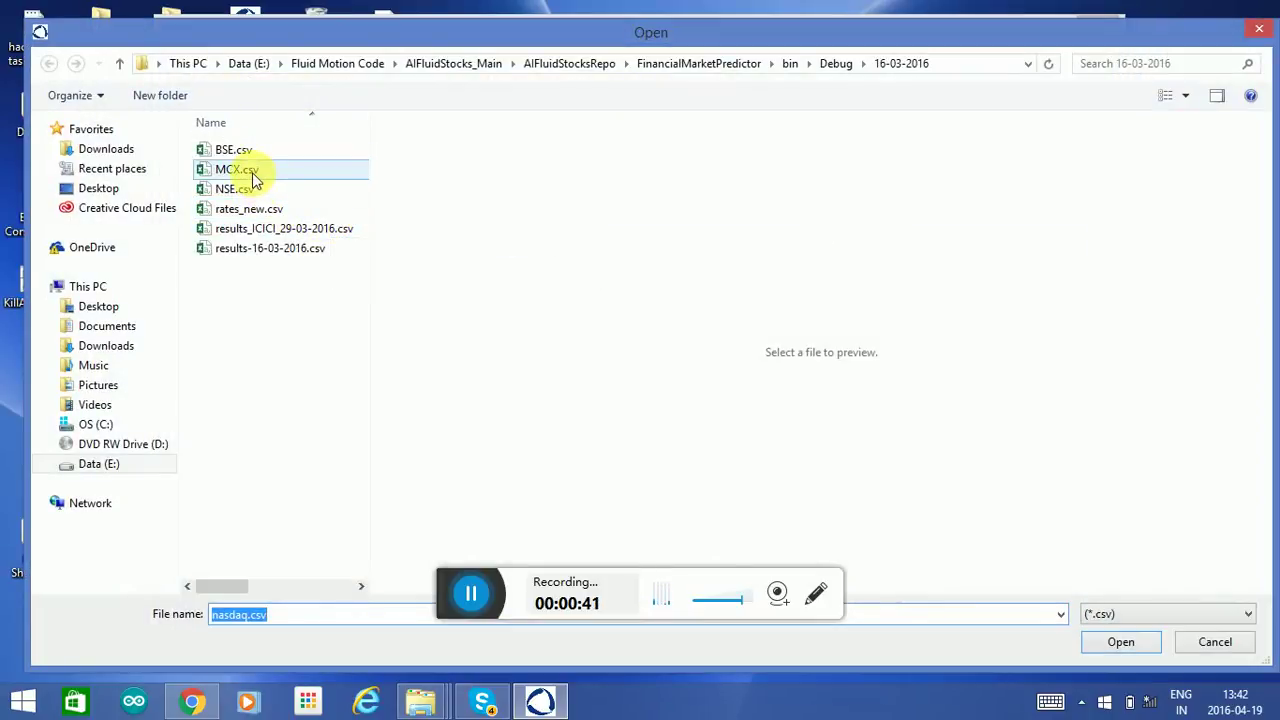
pyautogui.click(248, 172)
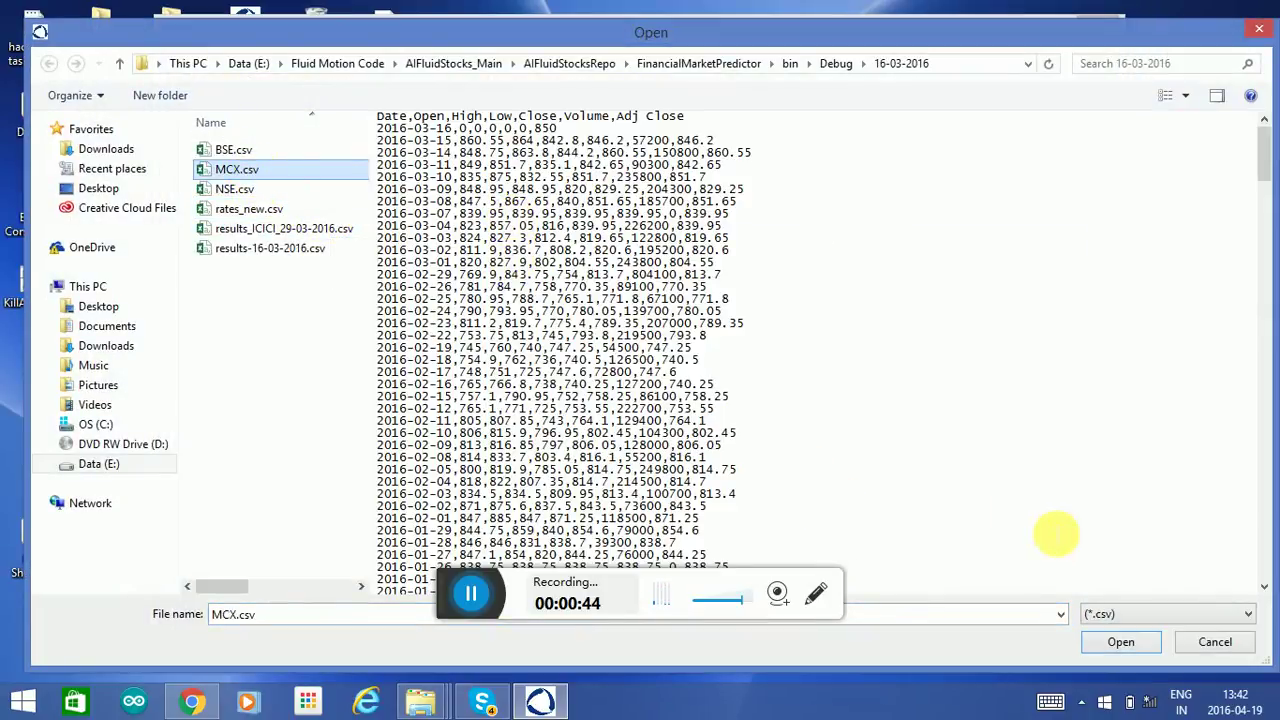
pyautogui.click(1114, 634)
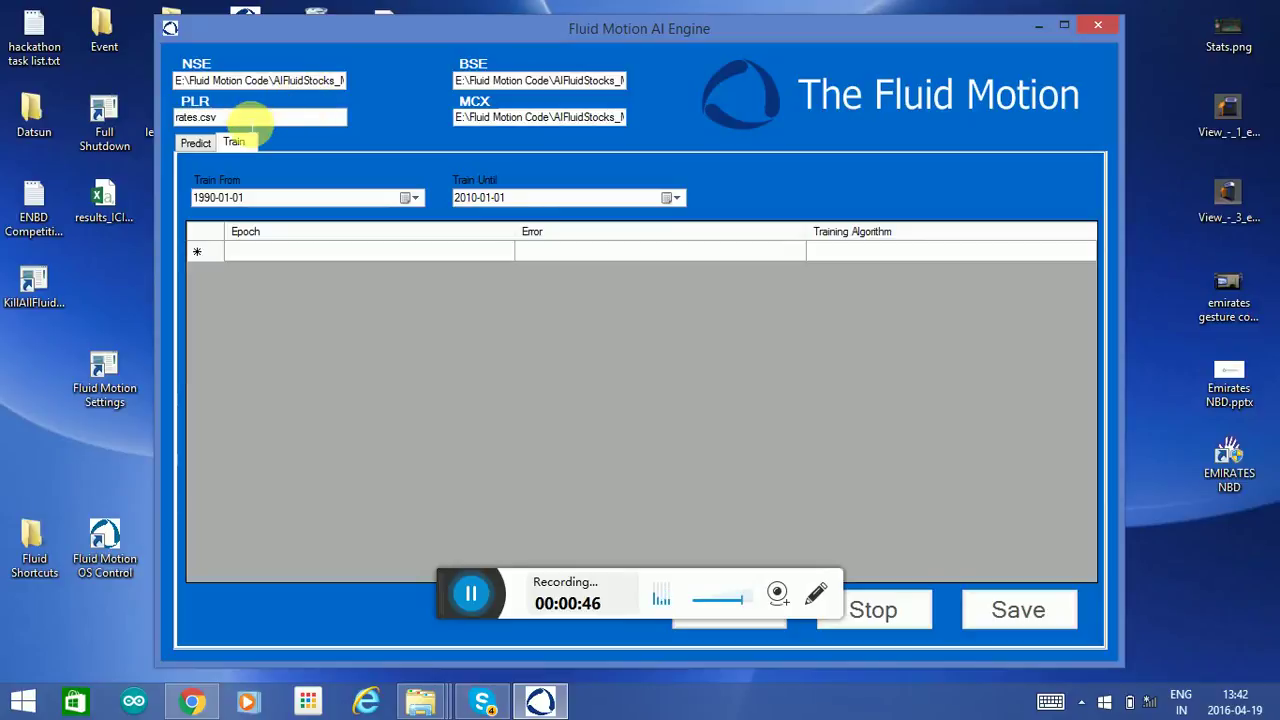
# Load rates_new.csv from the 16-03-2016 folder as the PLR data file after checking its preview.
pyautogui.click(248, 118)
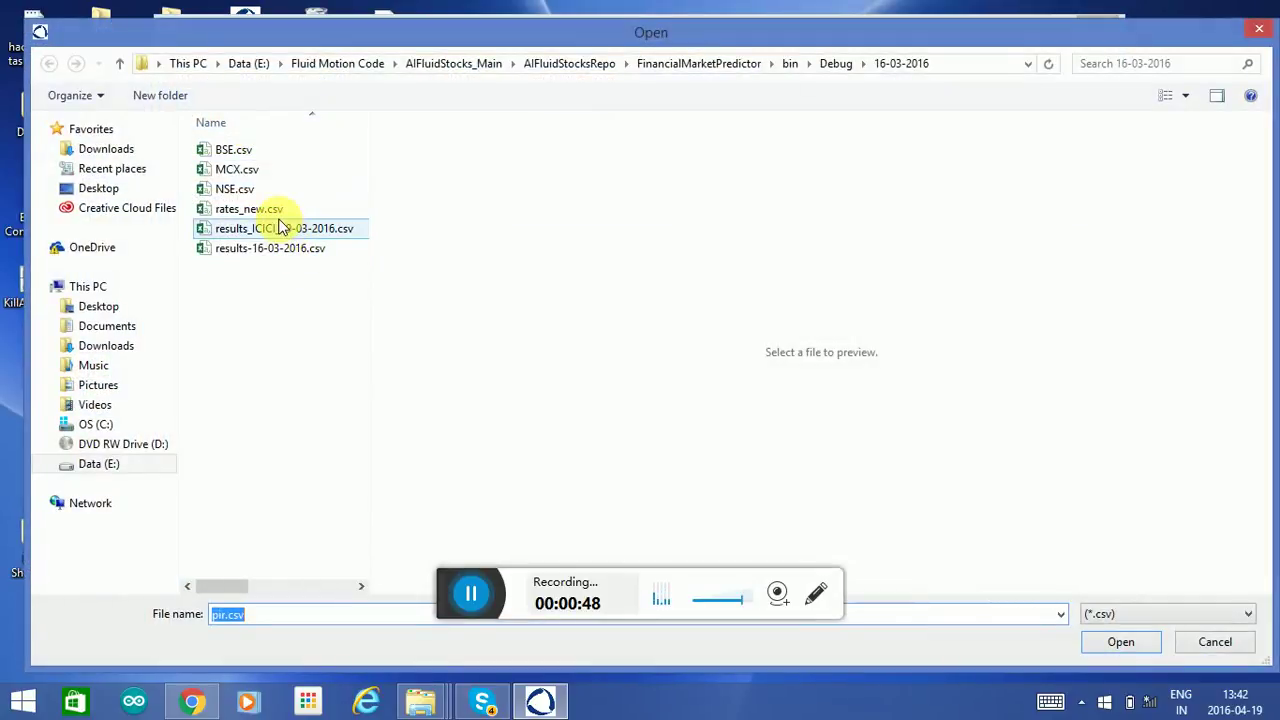
pyautogui.click(285, 209)
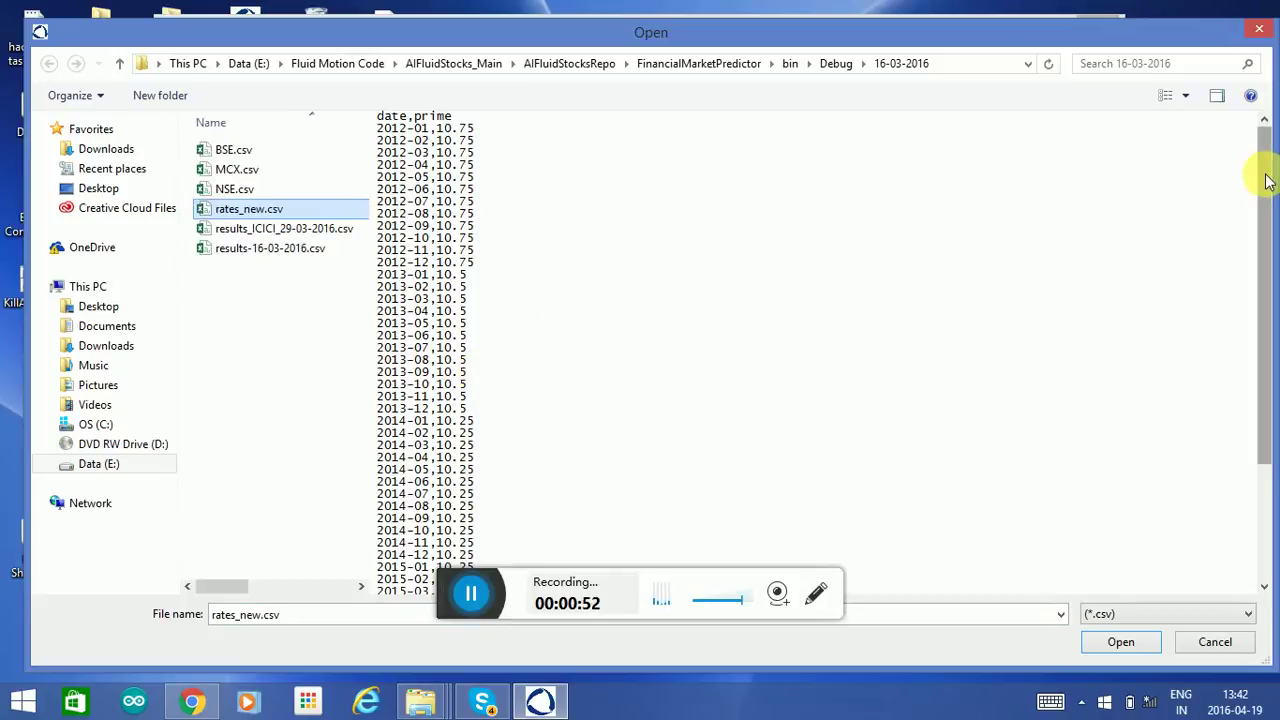
pyautogui.moveTo(1266, 180); pyautogui.dragTo(1266, 300)
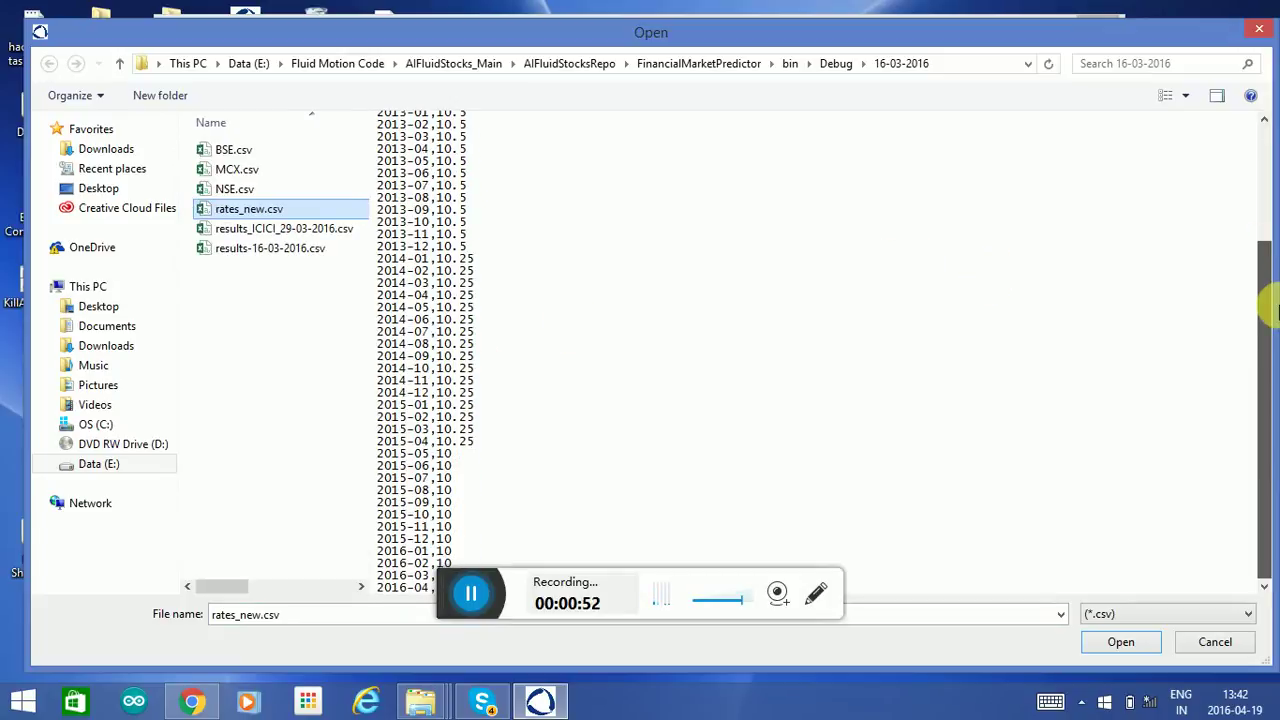
pyautogui.click(1135, 641)
# Set the training period to start from 2015-01-01 and run until 2016-02-28.
pyautogui.click(409, 197)
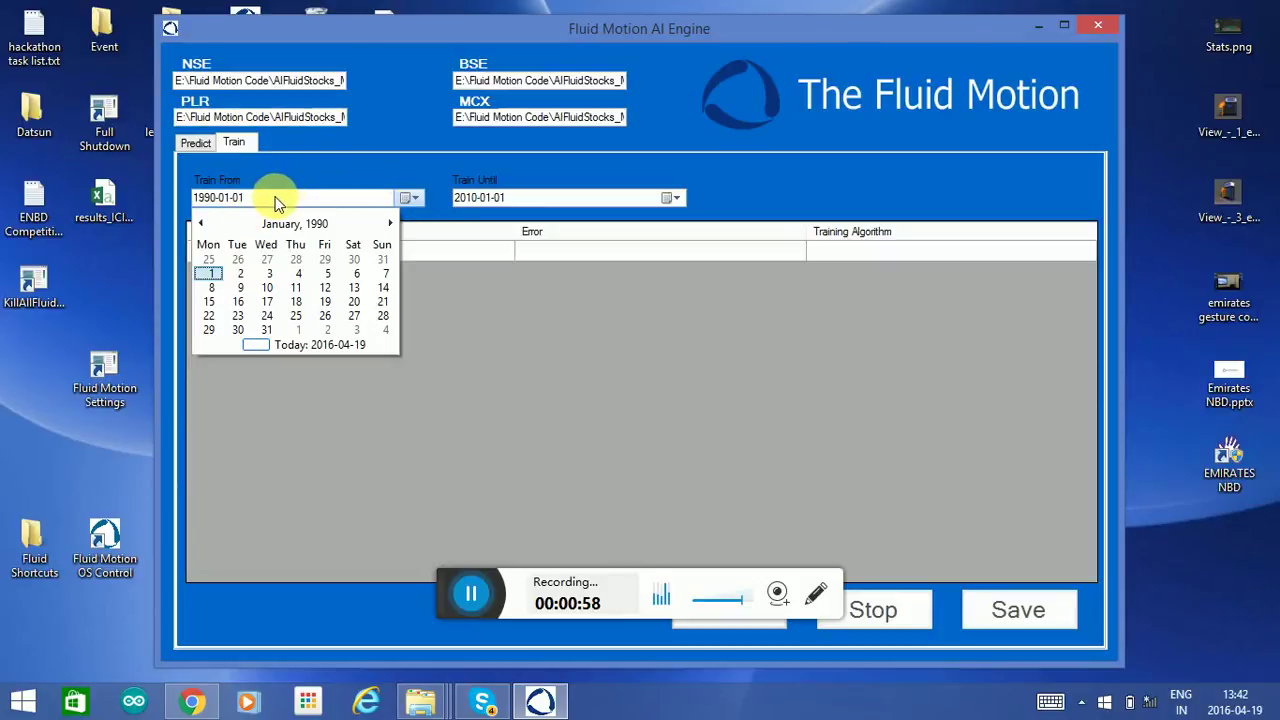
pyautogui.click(276, 196)
pyautogui.click(210, 197)
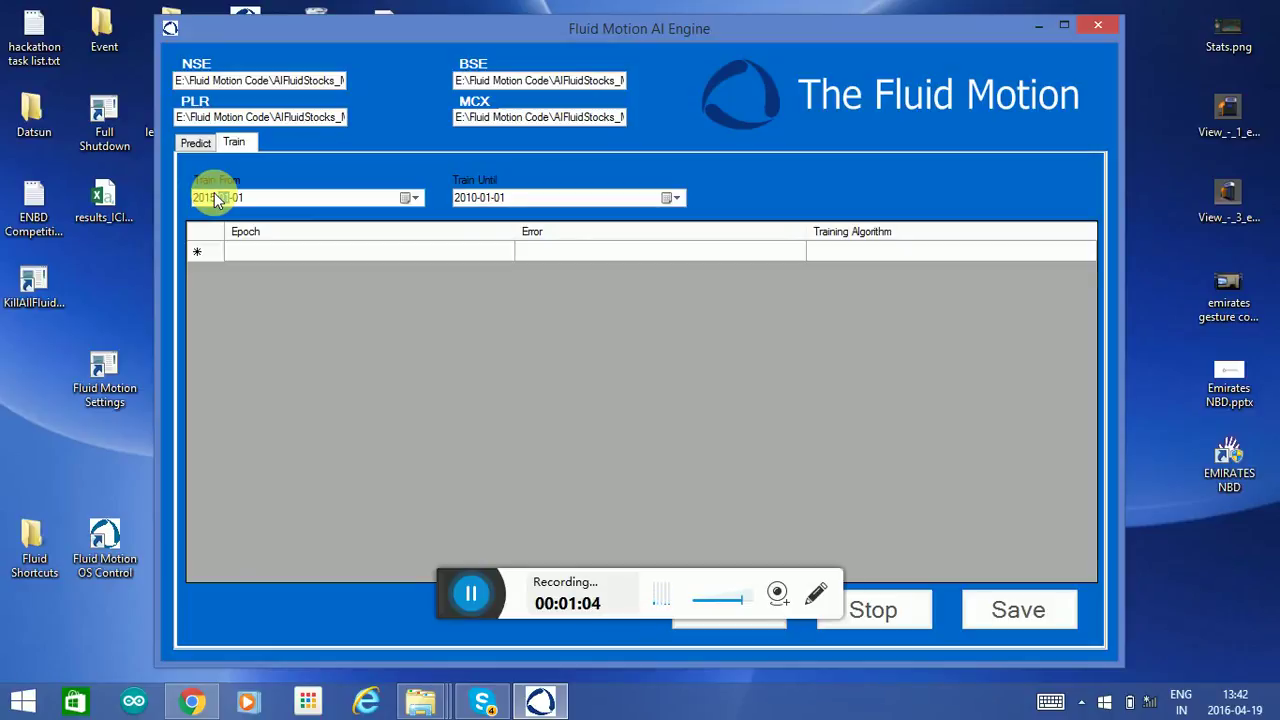
pyautogui.click(458, 197)
pyautogui.write('2016-')
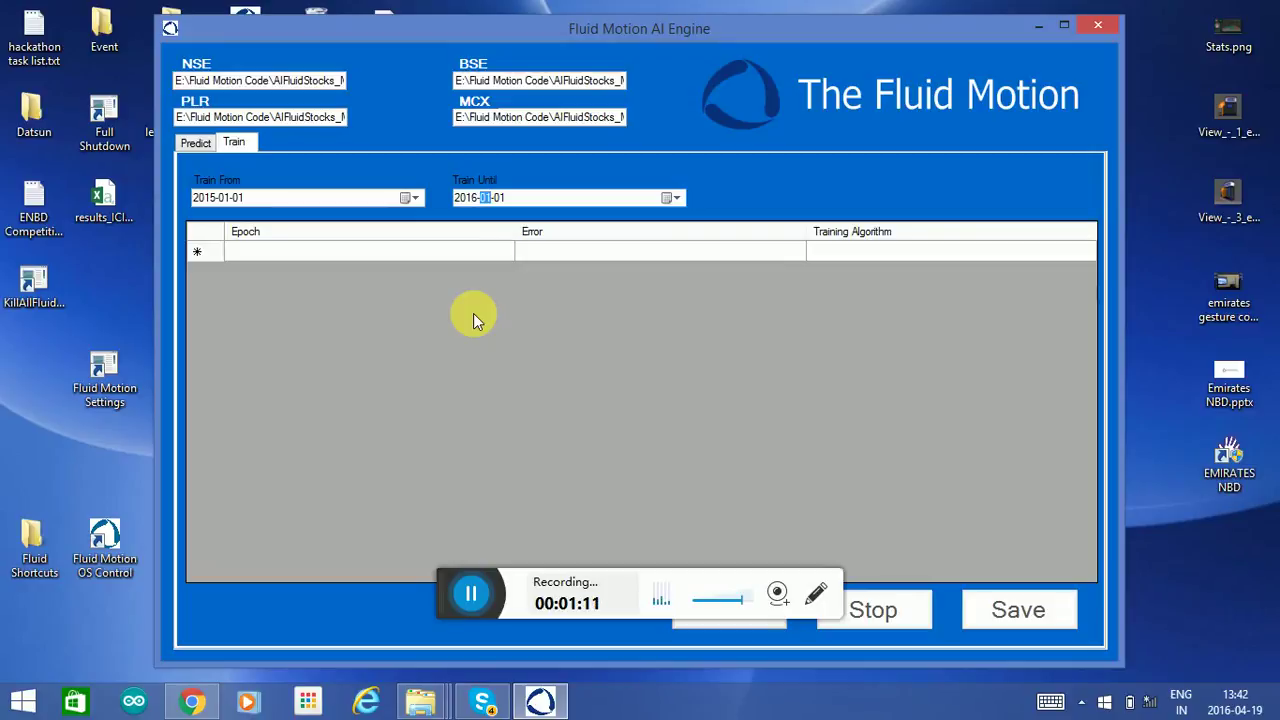
pyautogui.write('08')
pyautogui.press('Left')
pyautogui.write('280228')
# Run the network training in the maximized window and stop it after about 248 epochs.
pyautogui.click(580, 572)
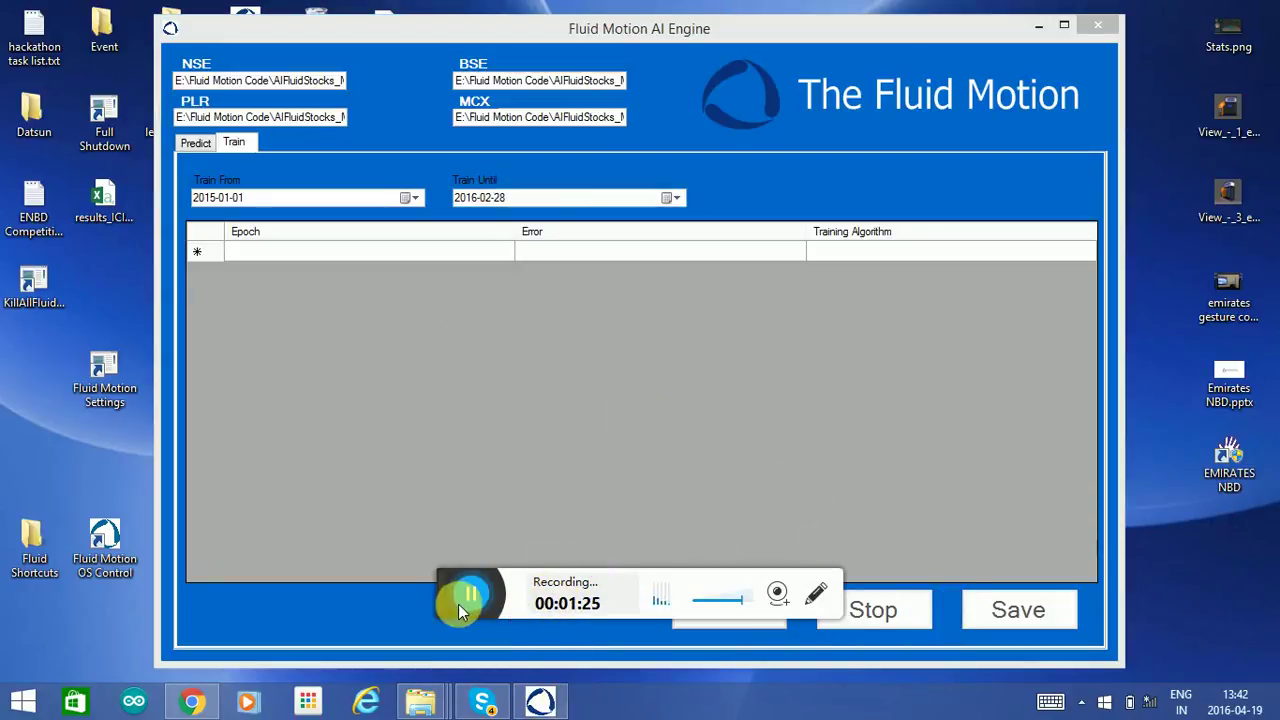
pyautogui.moveTo(449, 603); pyautogui.dragTo(487, 714)
pyautogui.click(800, 590)
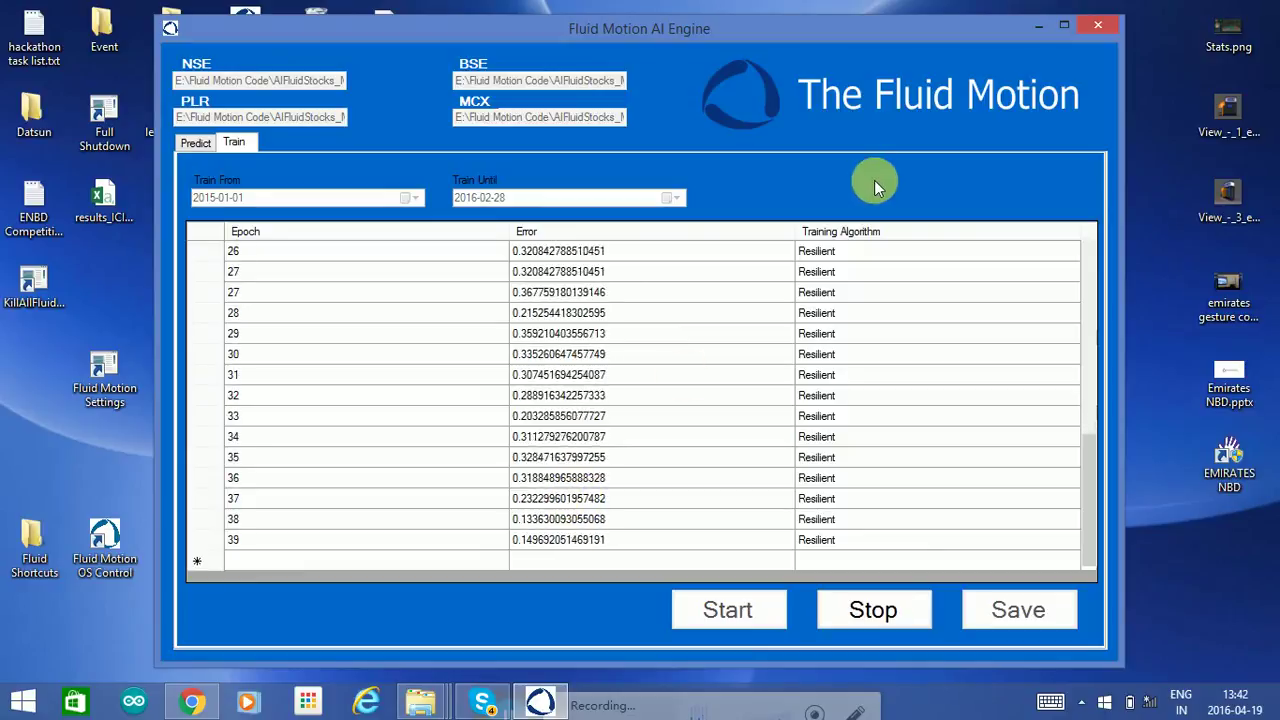
pyautogui.click(1062, 27)
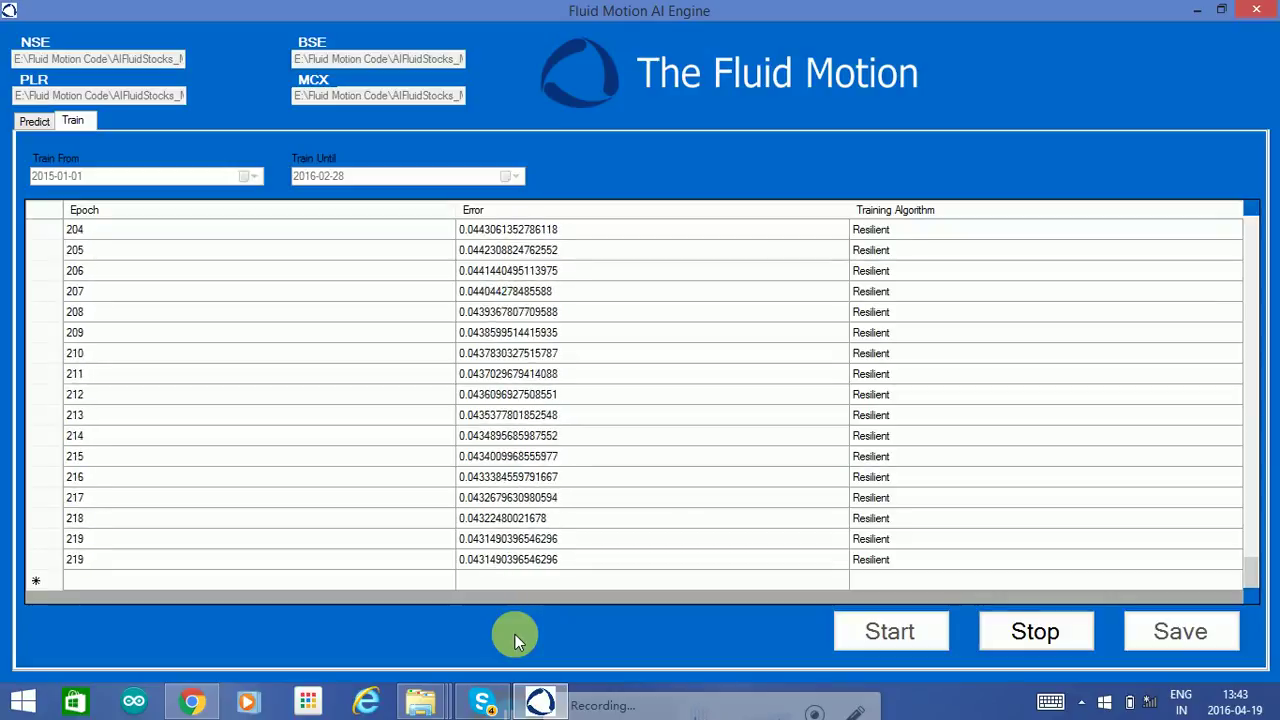
pyautogui.click(1050, 638)
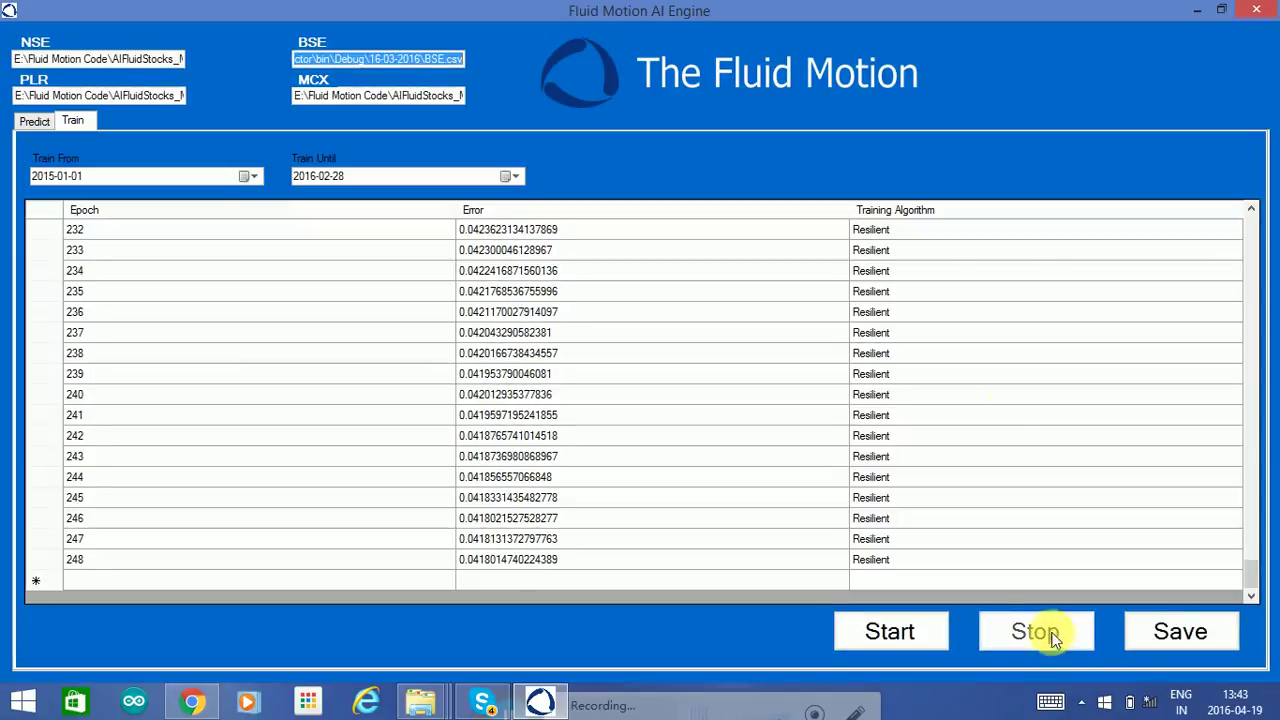
# Save the trained network to the Desktop as predictorMODEL.ntwrk.
pyautogui.click(1182, 634)
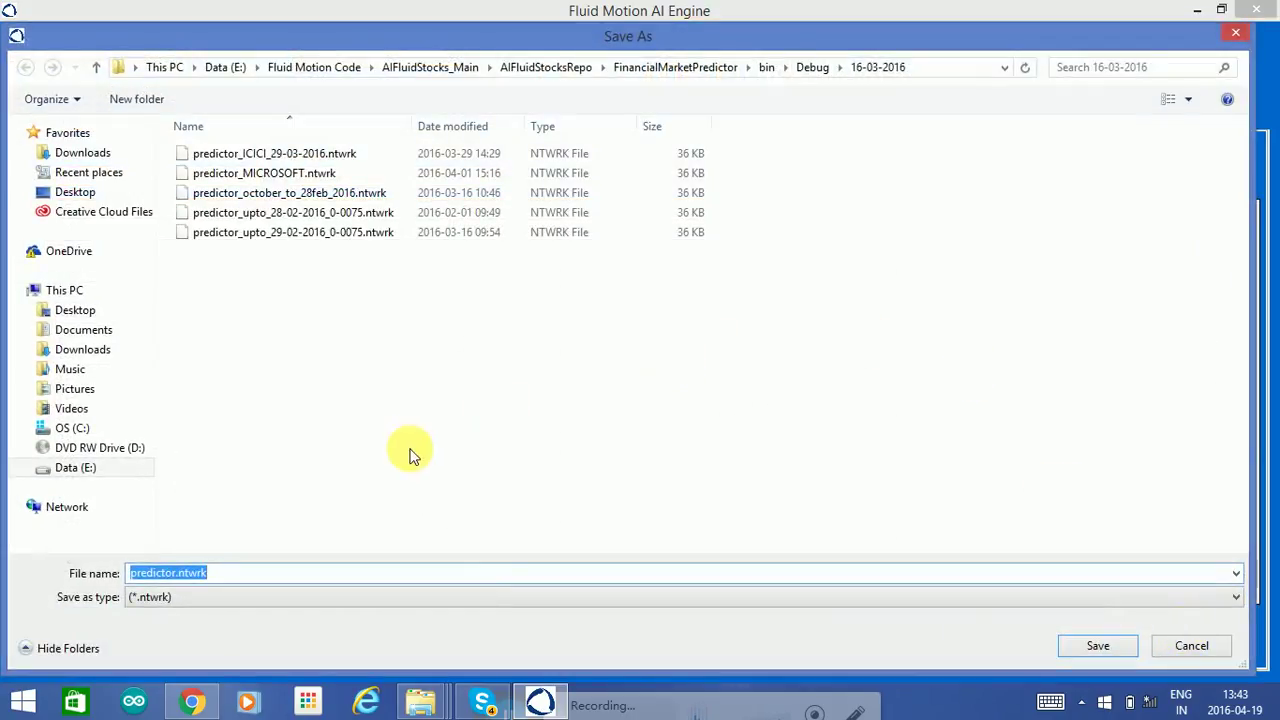
pyautogui.click(75, 310)
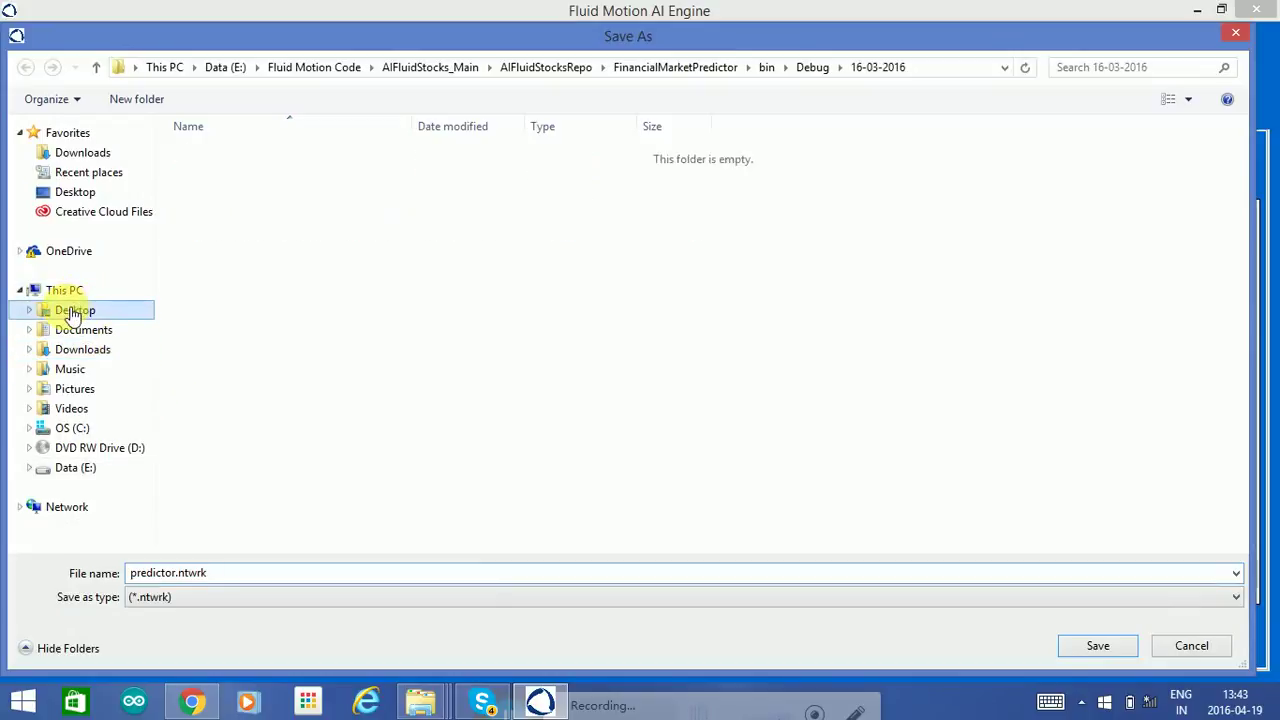
pyautogui.click(171, 572)
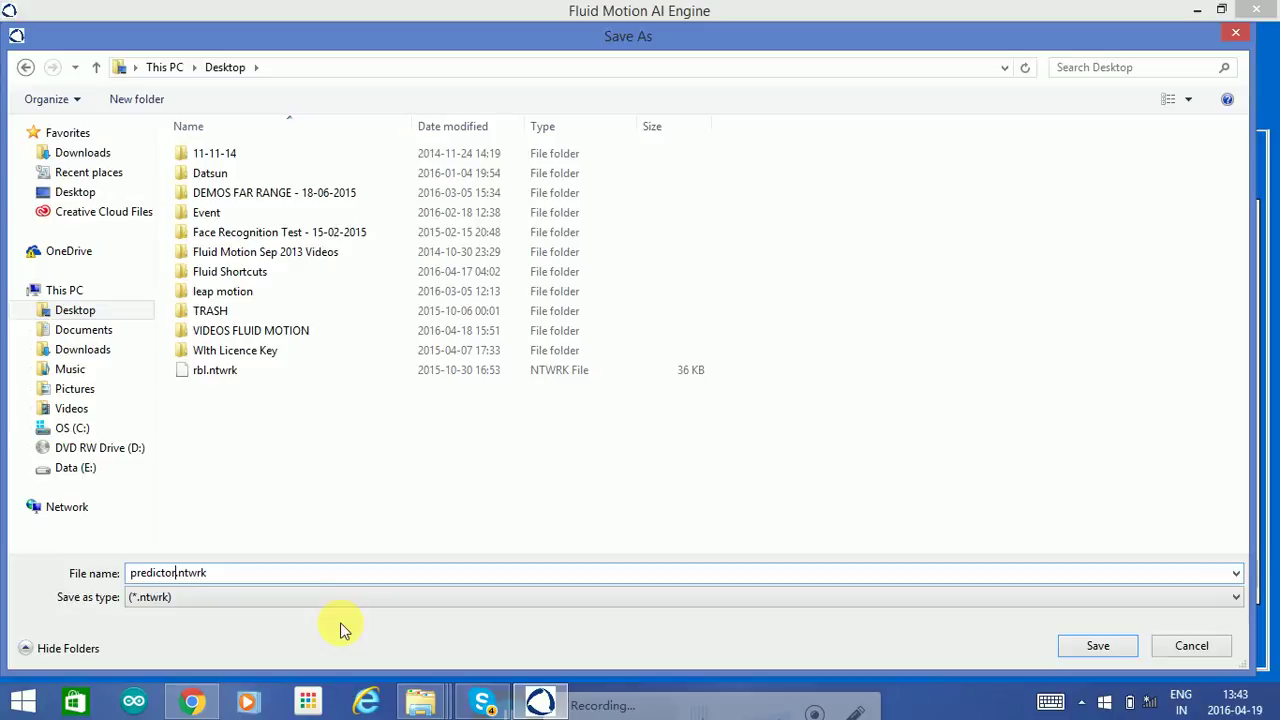
pyautogui.write('MODEL')
pyautogui.click(1093, 637)
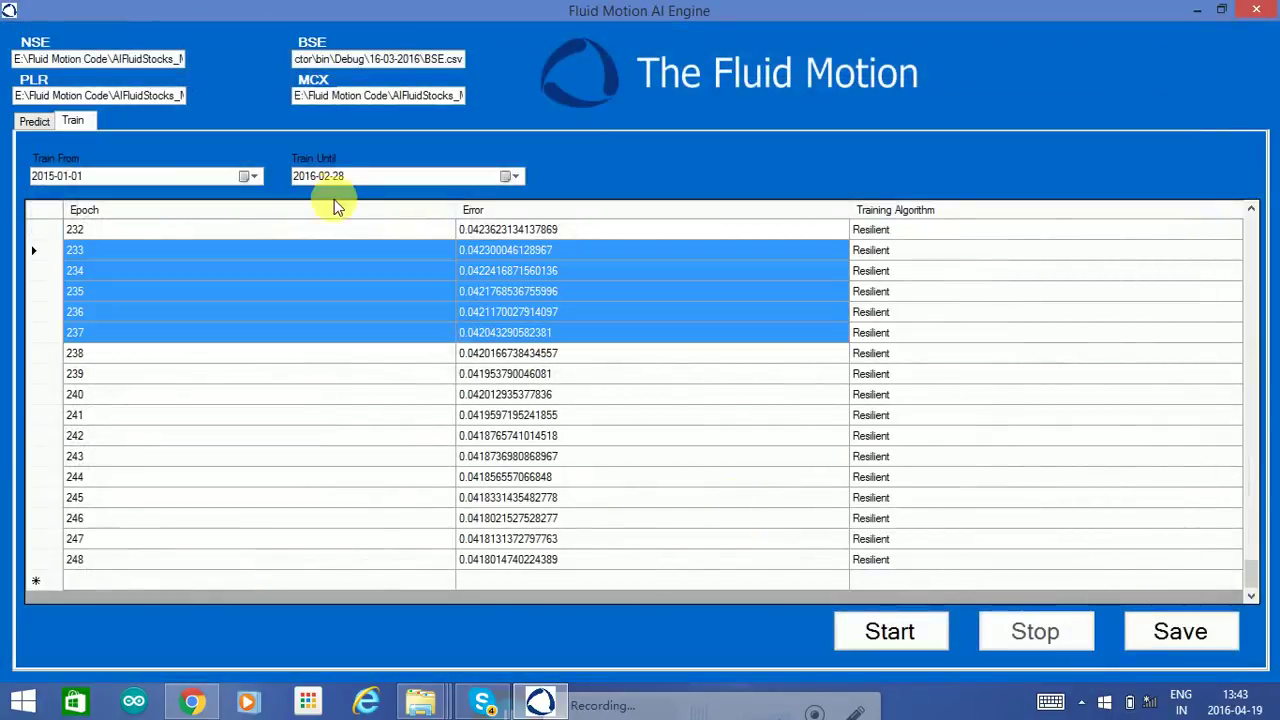
# Switch to prediction and load predictorMODEL.ntwrk from the Desktop as the AI model.
pyautogui.click(36, 121)
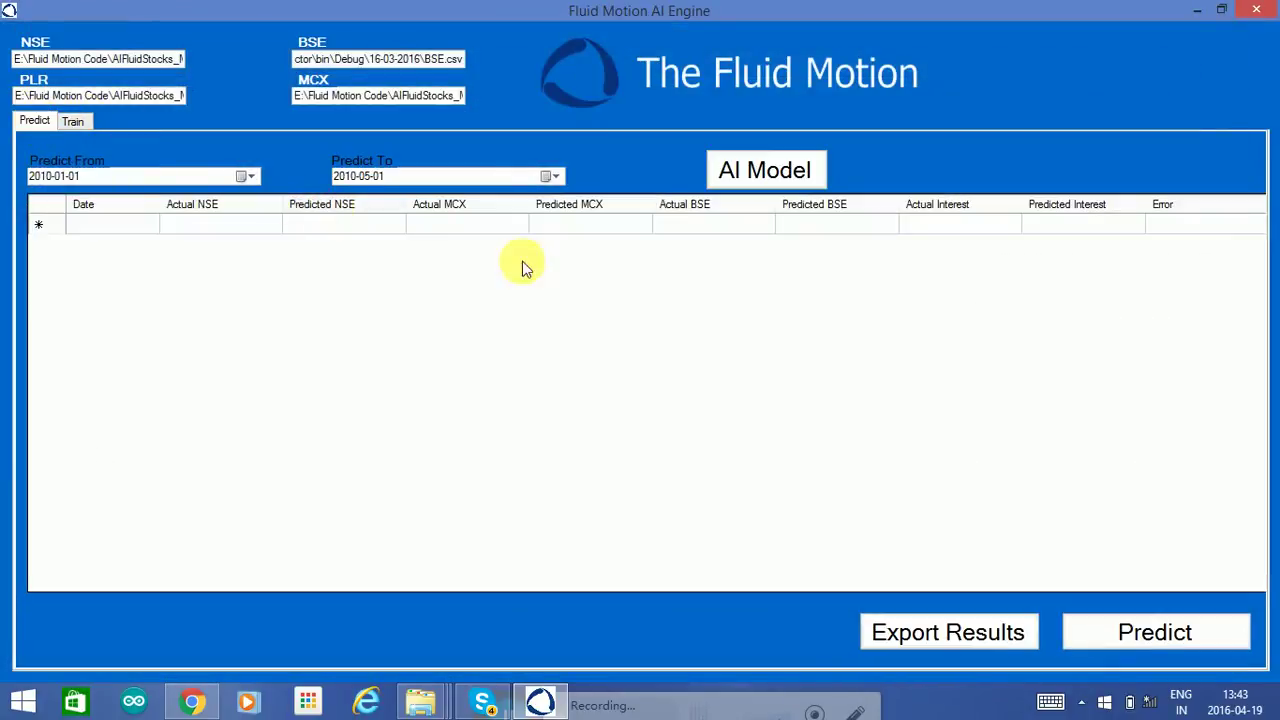
pyautogui.click(794, 172)
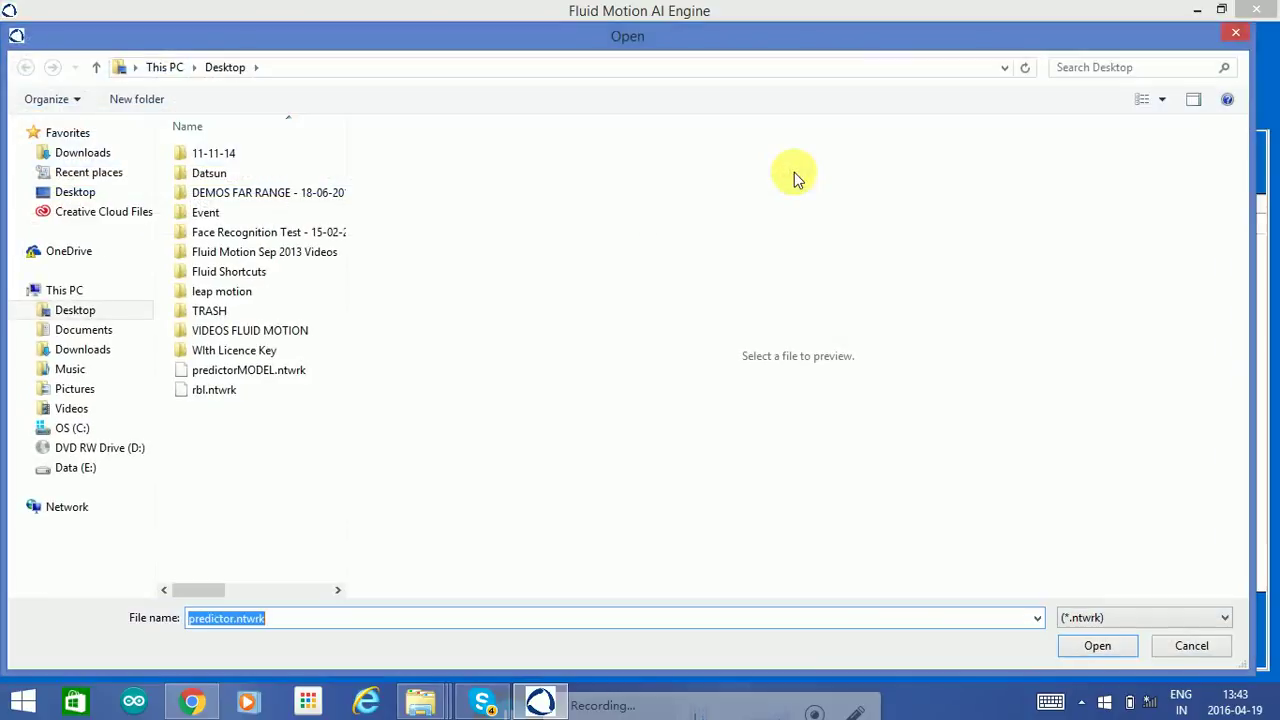
pyautogui.click(293, 375)
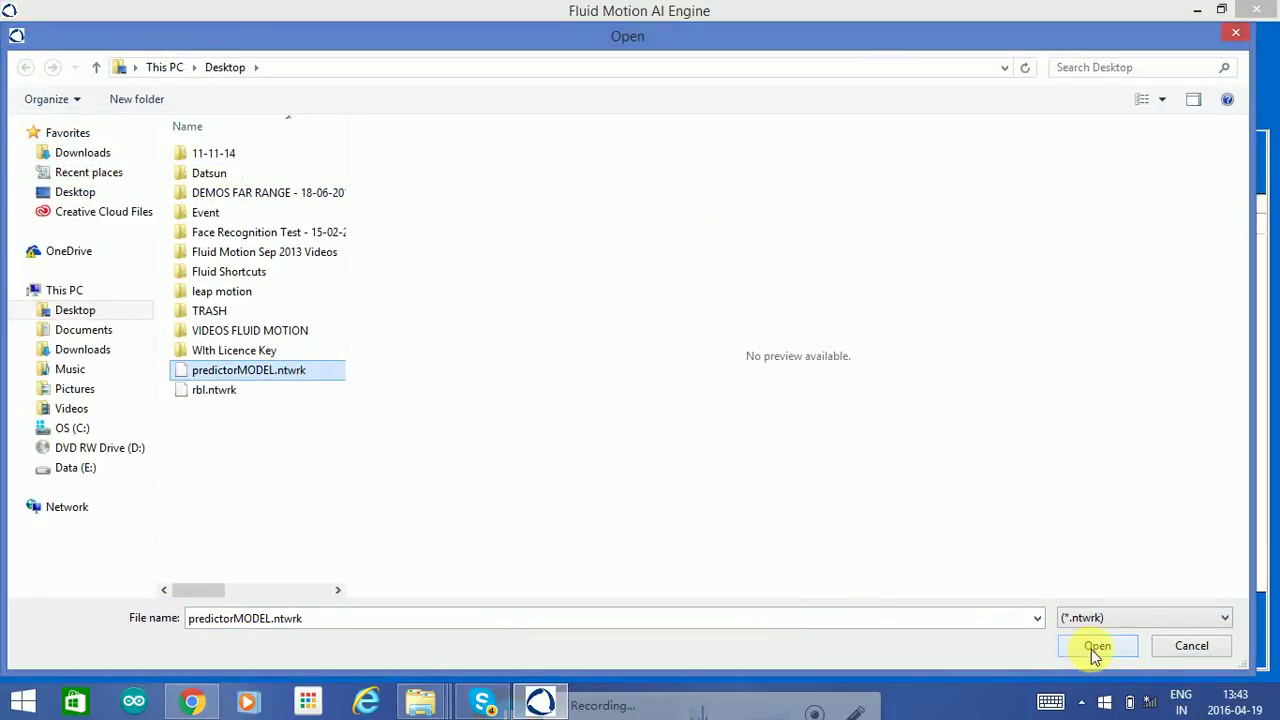
pyautogui.click(1097, 646)
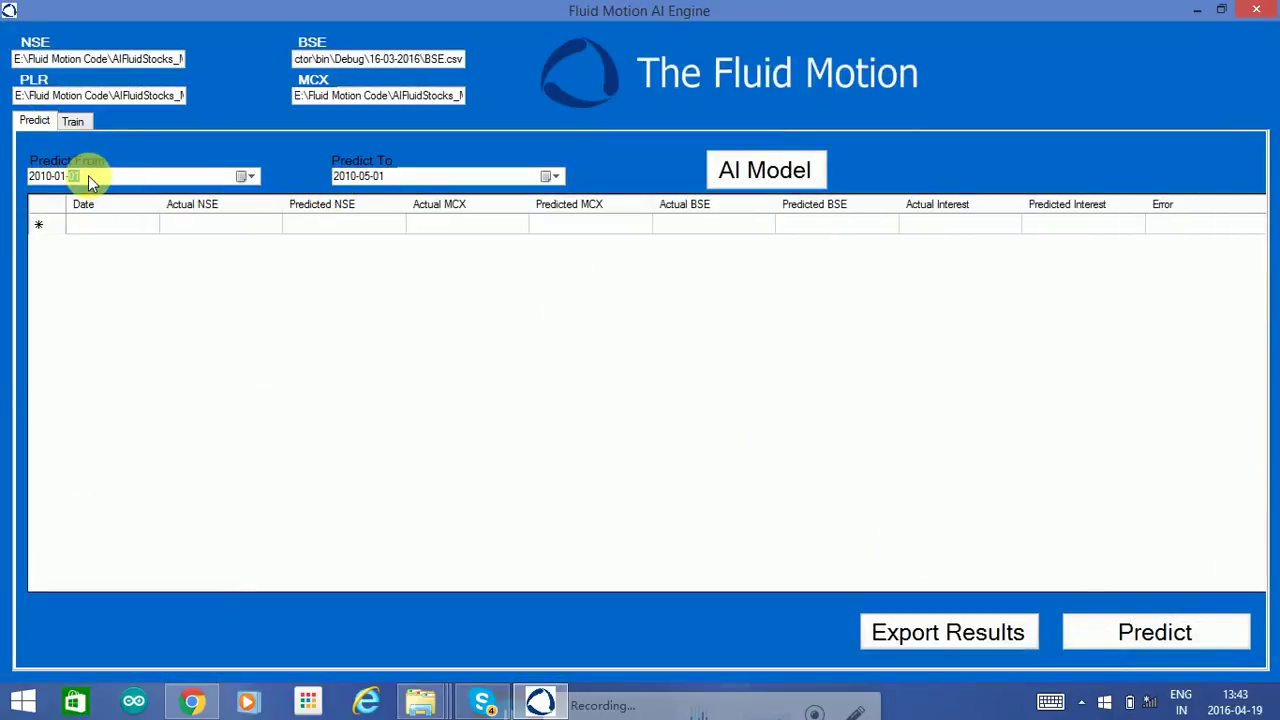
# Set the prediction period from 2016-01-01 to 2016-03-18 and generate the predictions.
pyautogui.press('Right')
pyautogui.write('2016')
pyautogui.press('Left')
pyautogui.press('Tab')
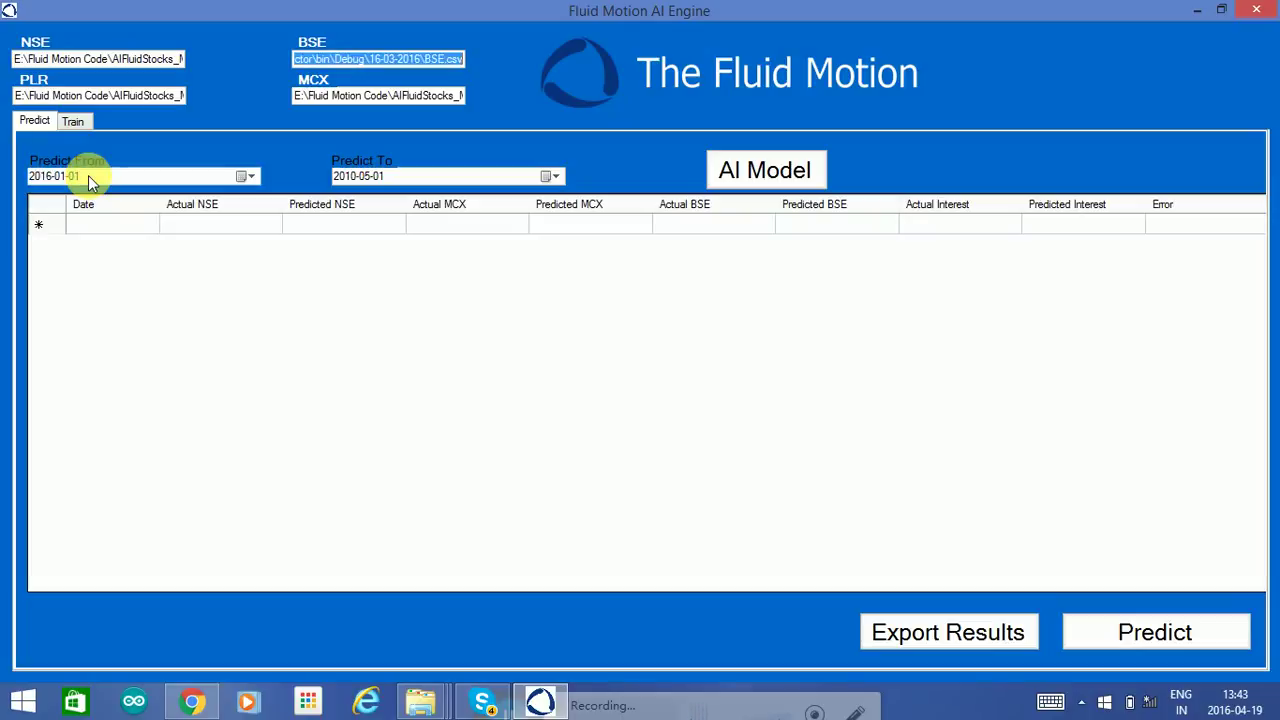
pyautogui.click(349, 178)
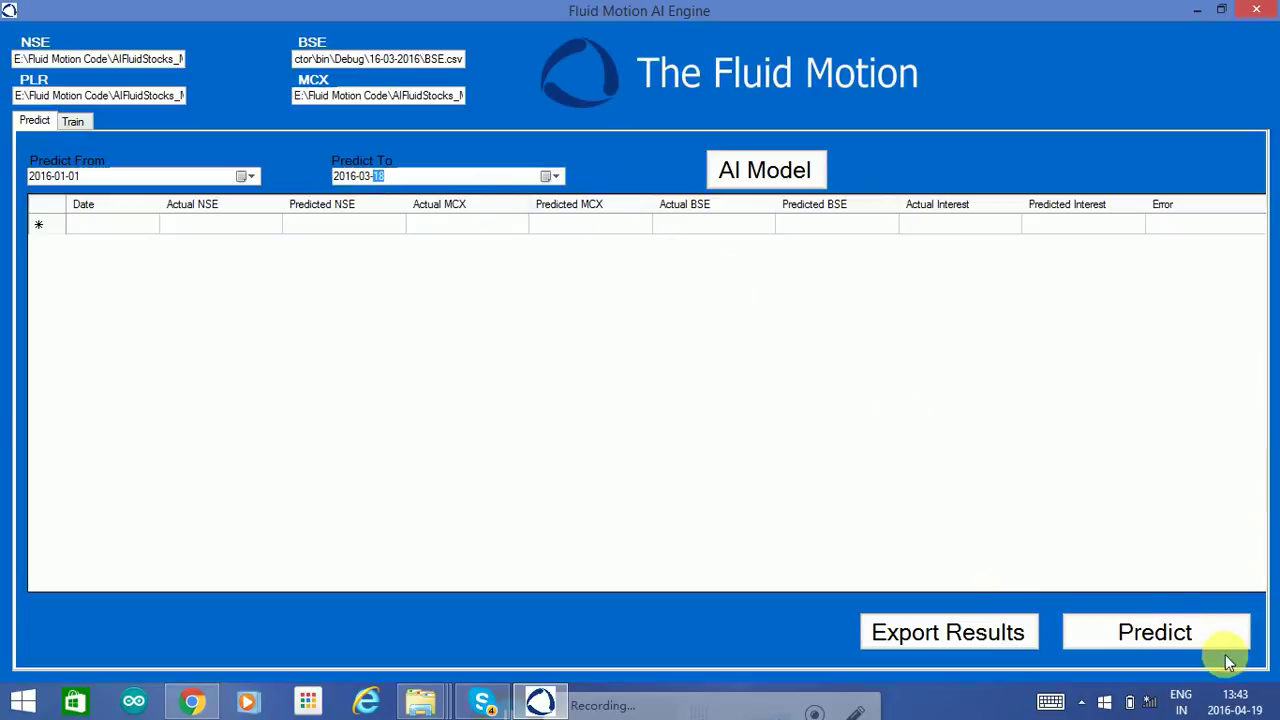
pyautogui.click(1180, 625)
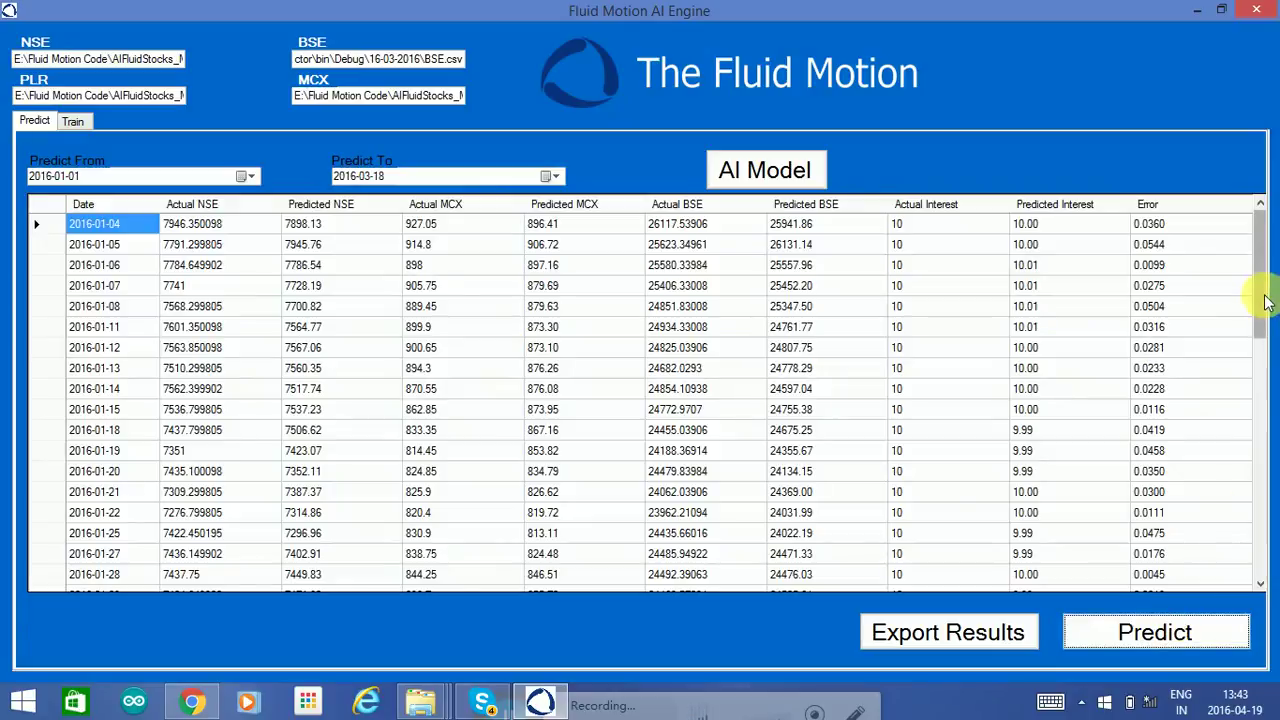
pyautogui.moveTo(1265, 303); pyautogui.dragTo(1266, 534)
# Export the prediction results to the Desktop as resultsMODEL.csv.
pyautogui.click(930, 630)
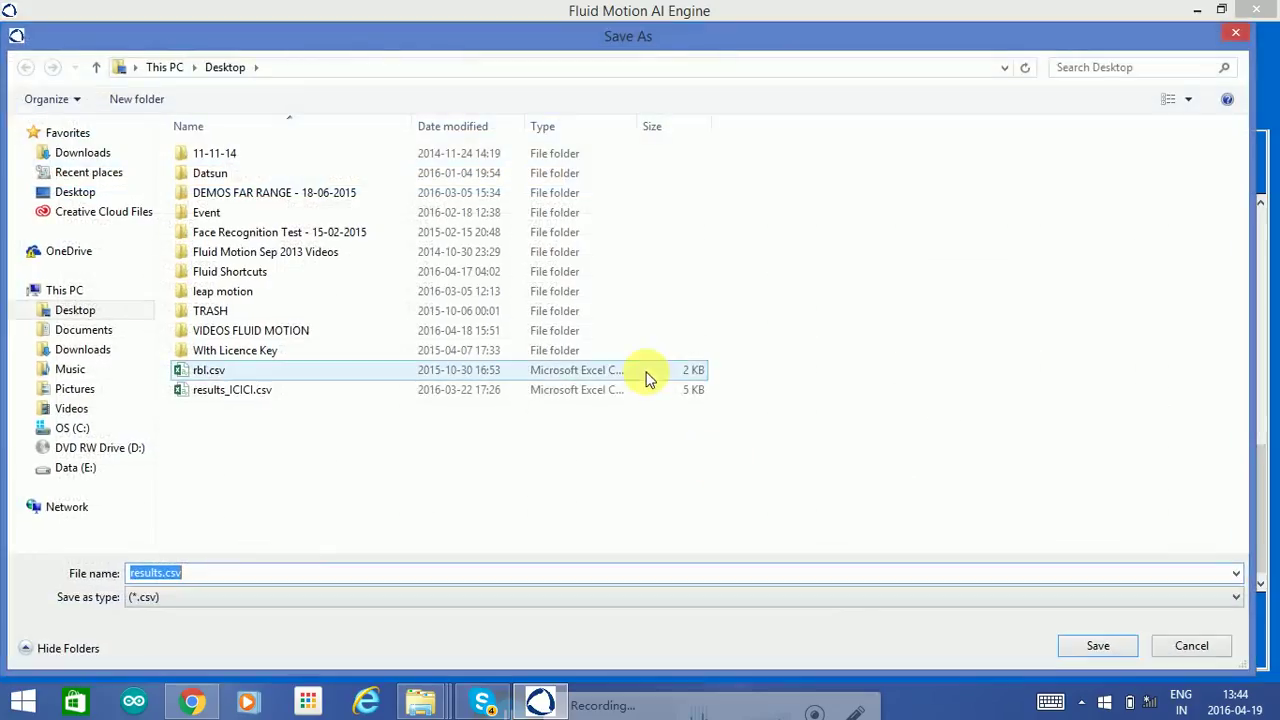
pyautogui.click(165, 573)
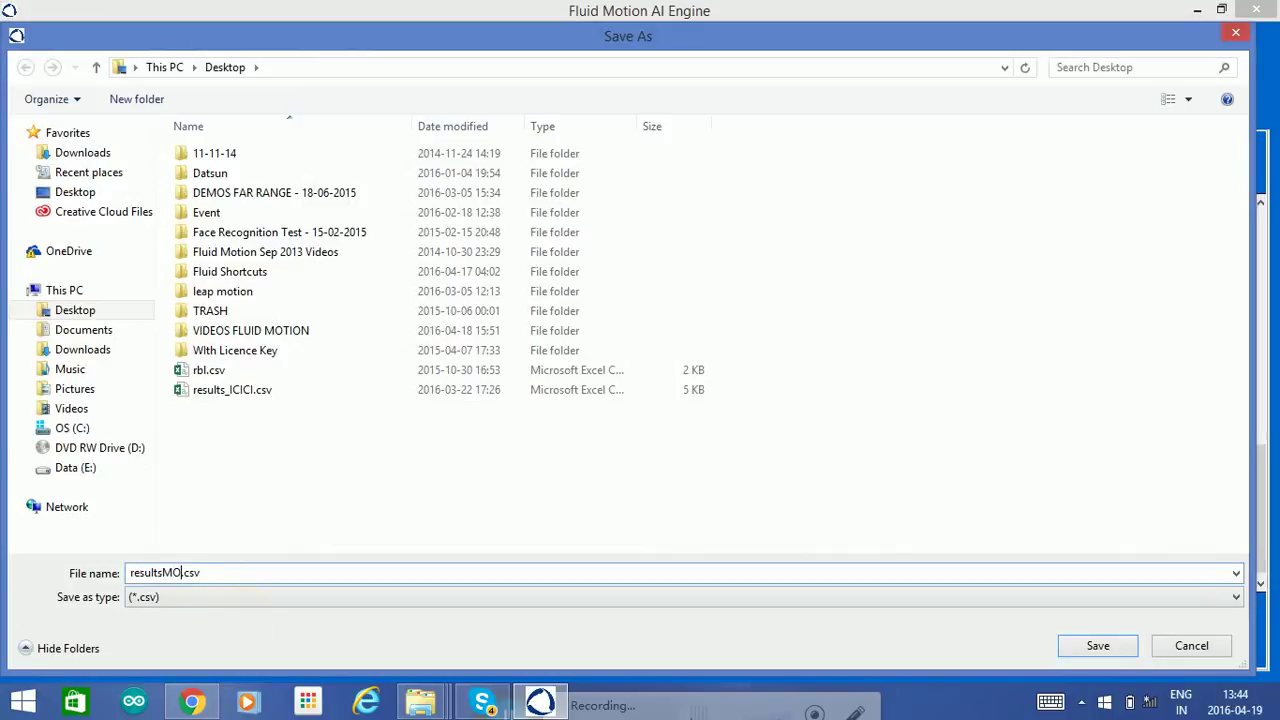
pyautogui.press('Return')
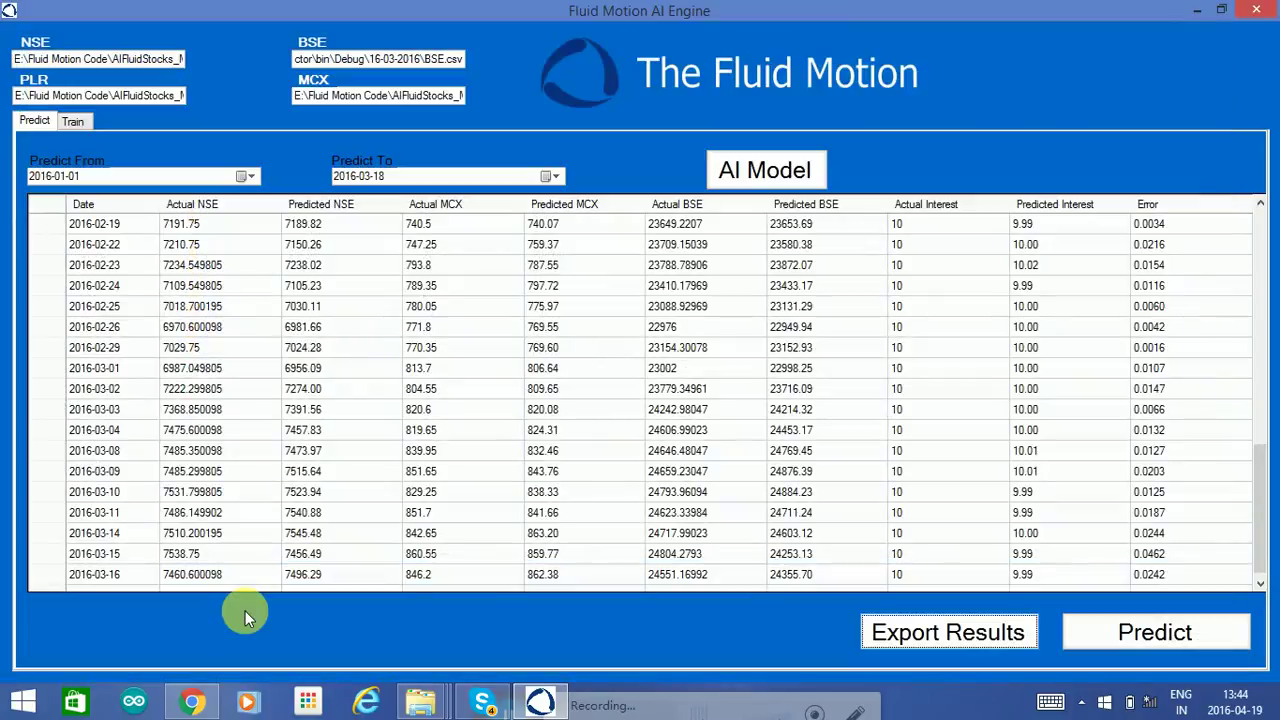
# Minimize the prediction window and open resultsMODEL.csv from the desktop in Excel.
pyautogui.click(1197, 10)
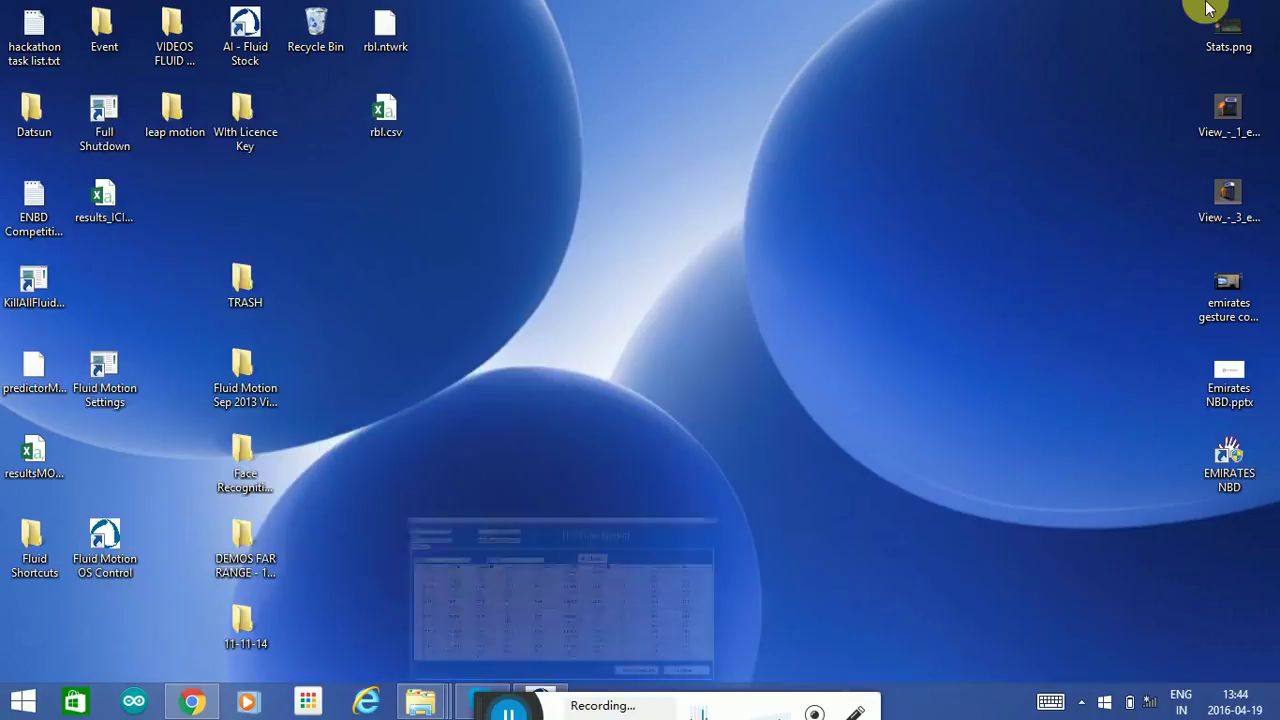
pyautogui.press('Right')
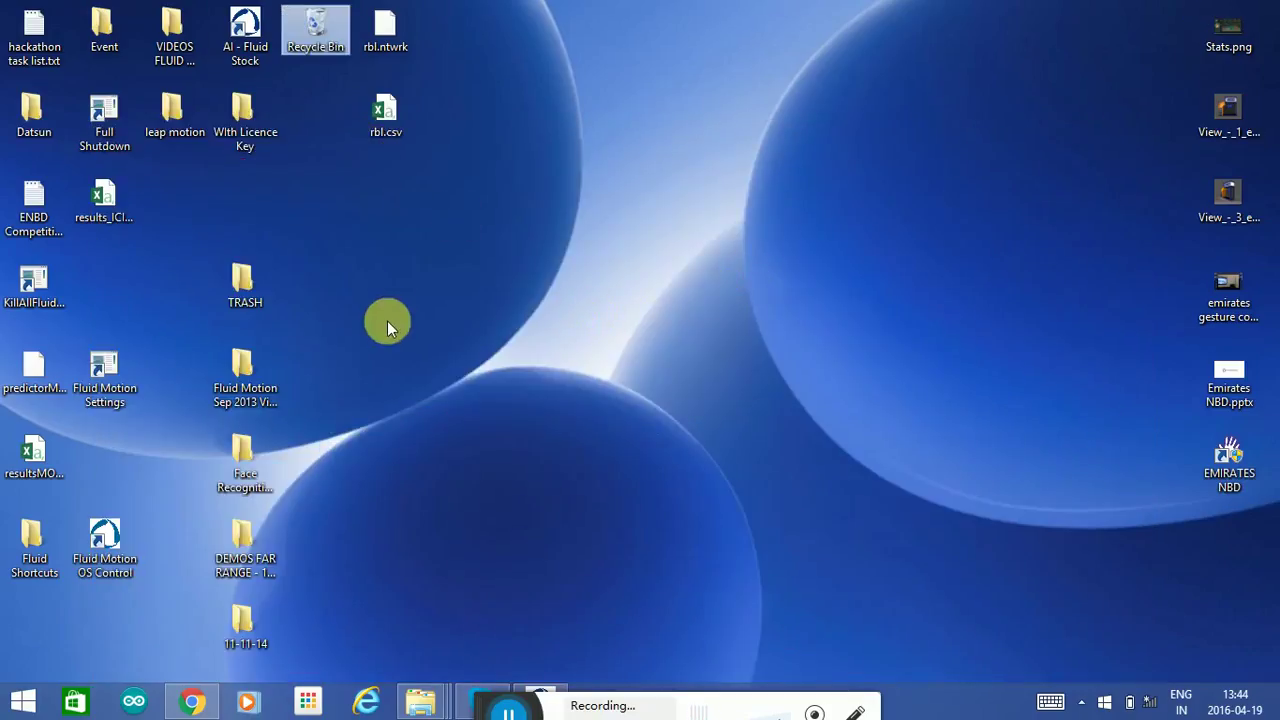
pyautogui.click(28, 488)
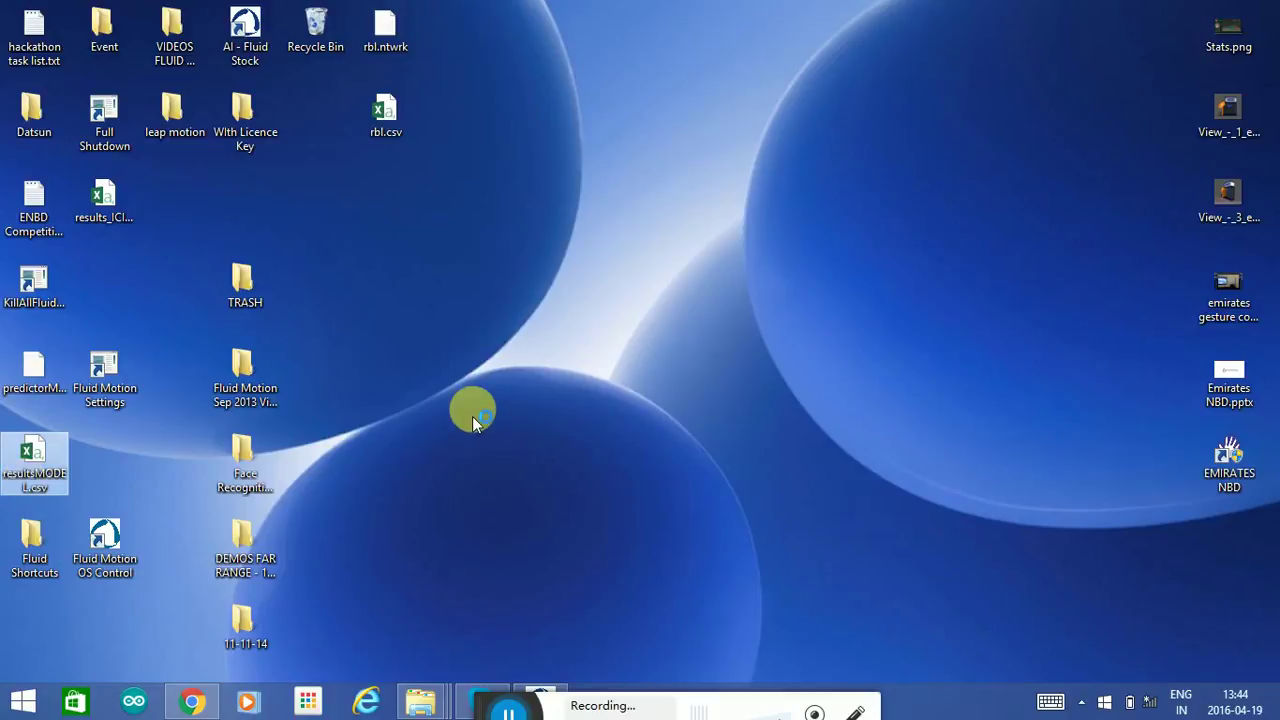
pyautogui.press('Return')
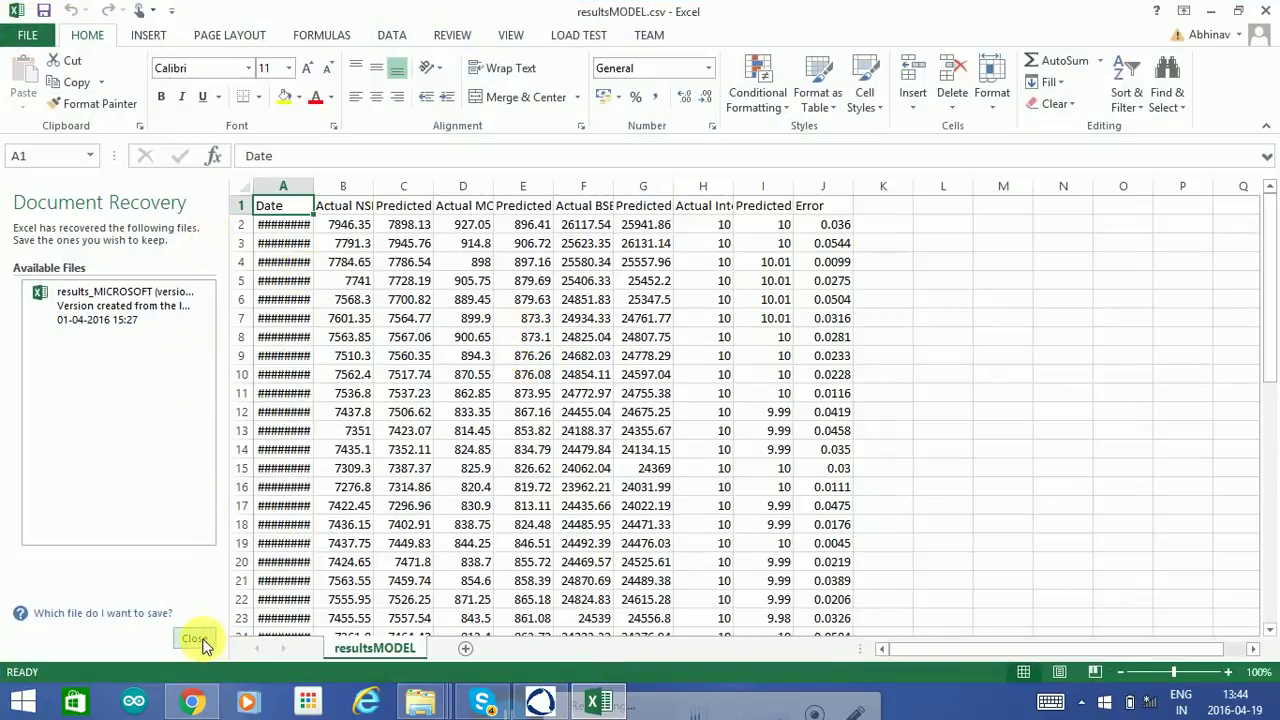
# Dismiss the Document Recovery list and widen the Date column to fit its contents.
pyautogui.click(194, 639)
pyautogui.click(471, 288)
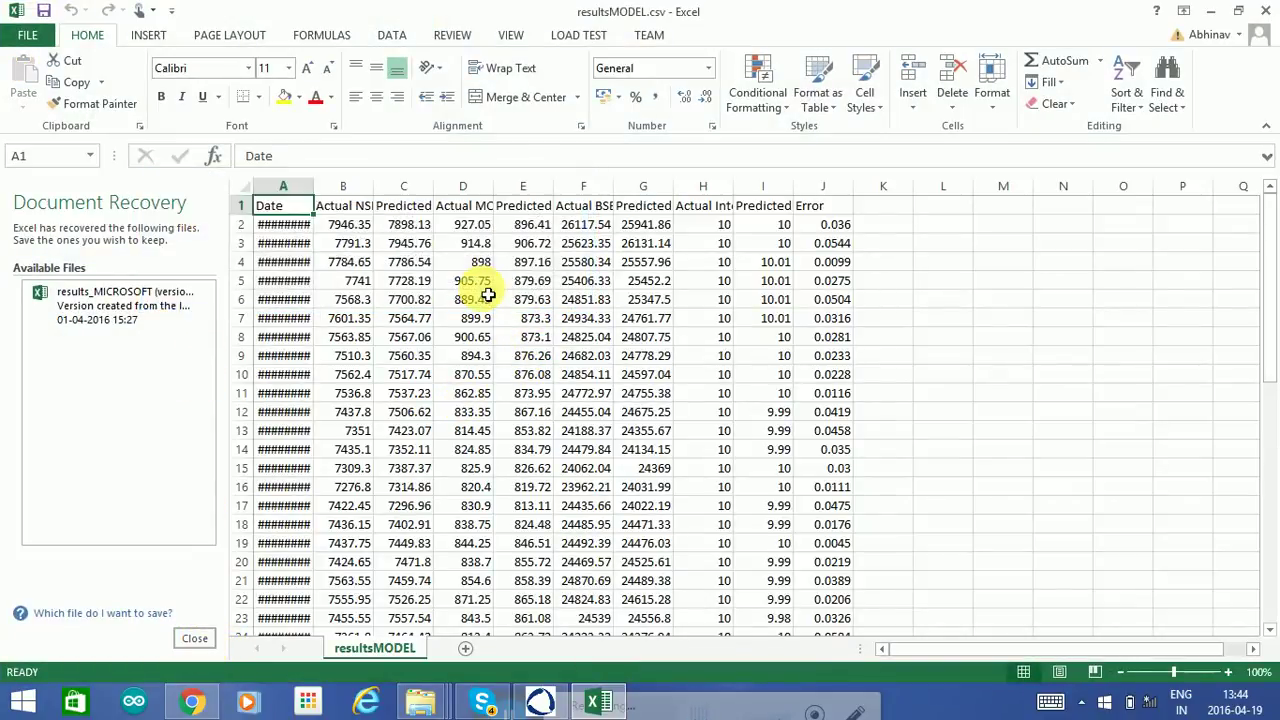
pyautogui.doubleClick(90, 190)
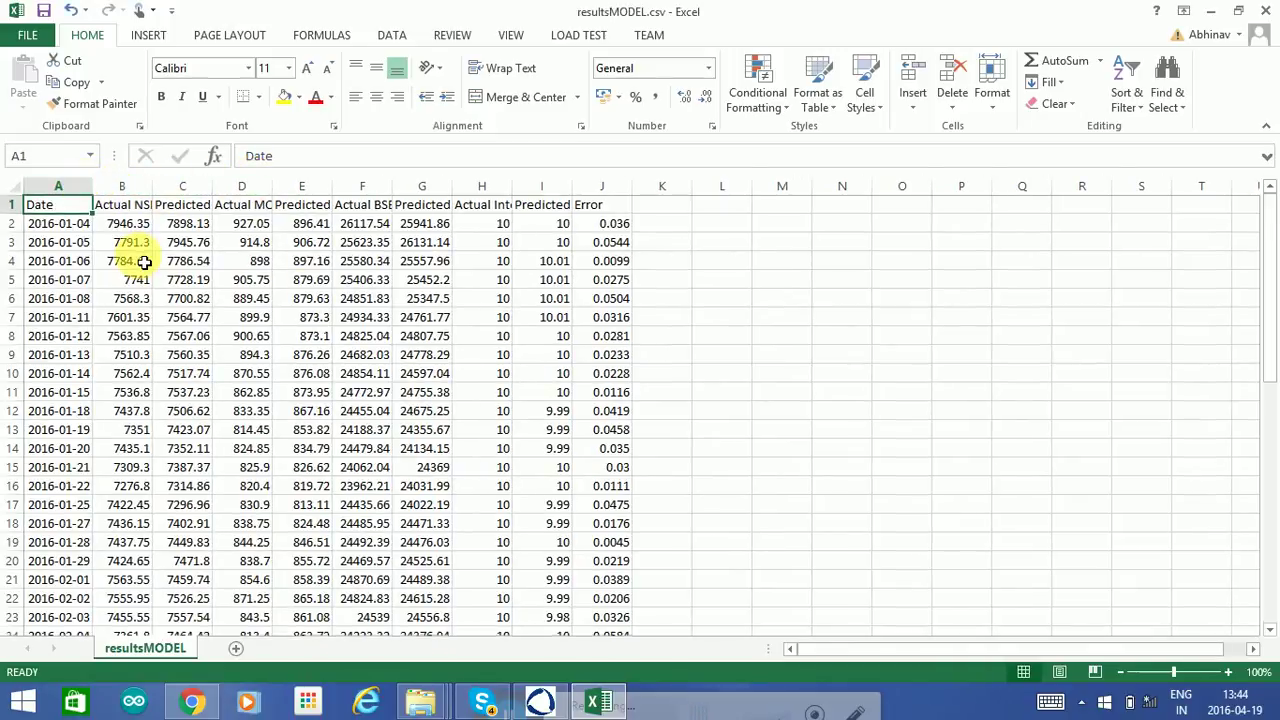
# Insert a 2-D line chart comparing the Actual NSE and Predicted NSE columns.
pyautogui.scroll(-2, 144, 262)
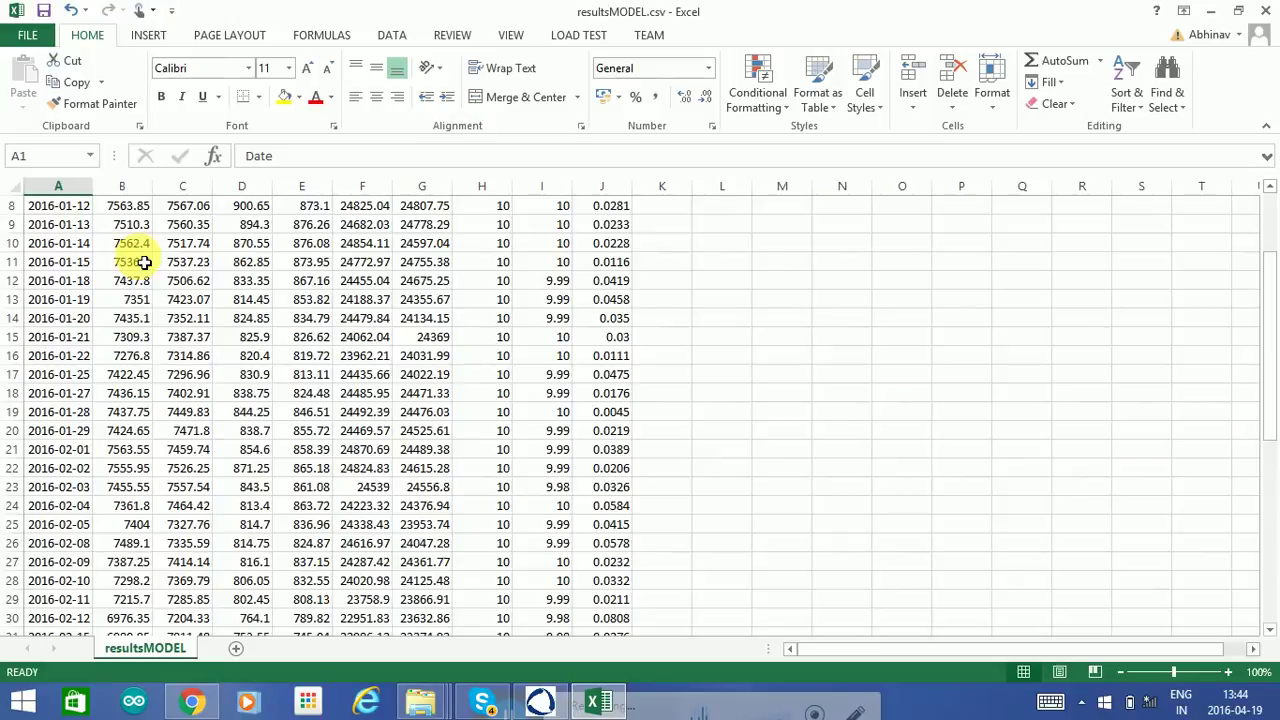
pyautogui.scroll(2, 144, 262)
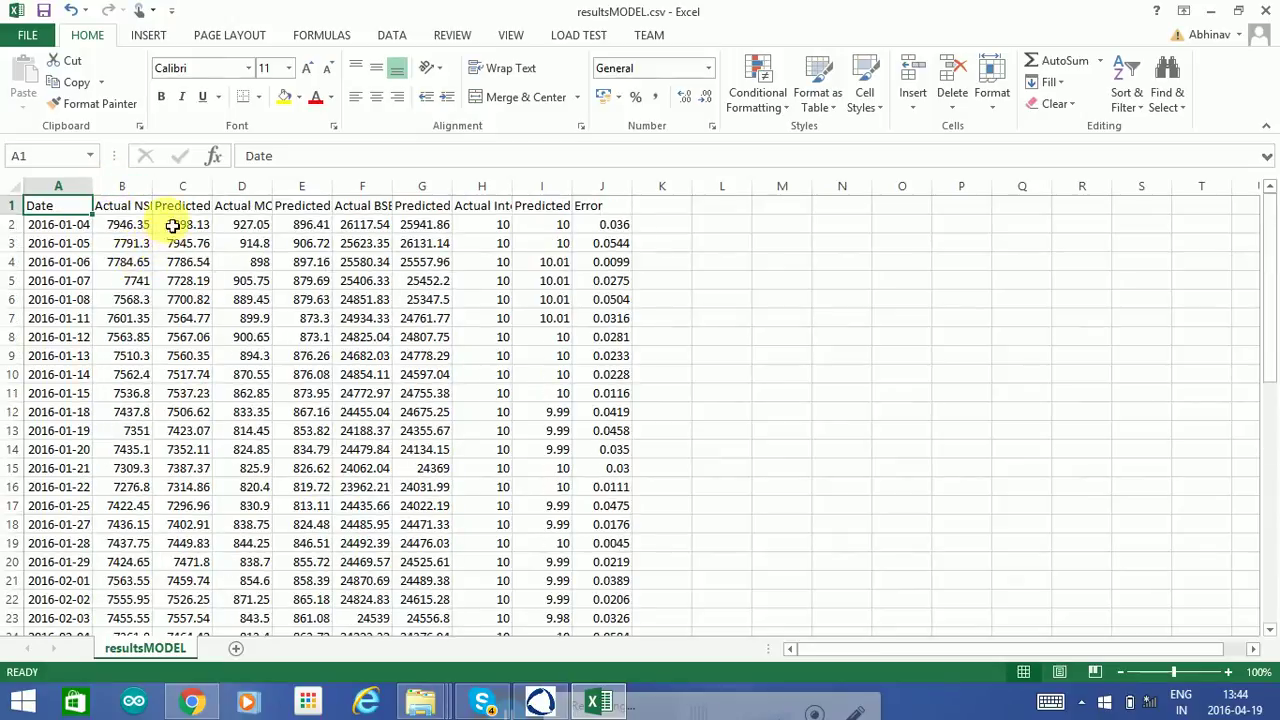
pyautogui.click(133, 188)
pyautogui.moveTo(136, 195); pyautogui.dragTo(194, 171)
pyautogui.click(152, 36)
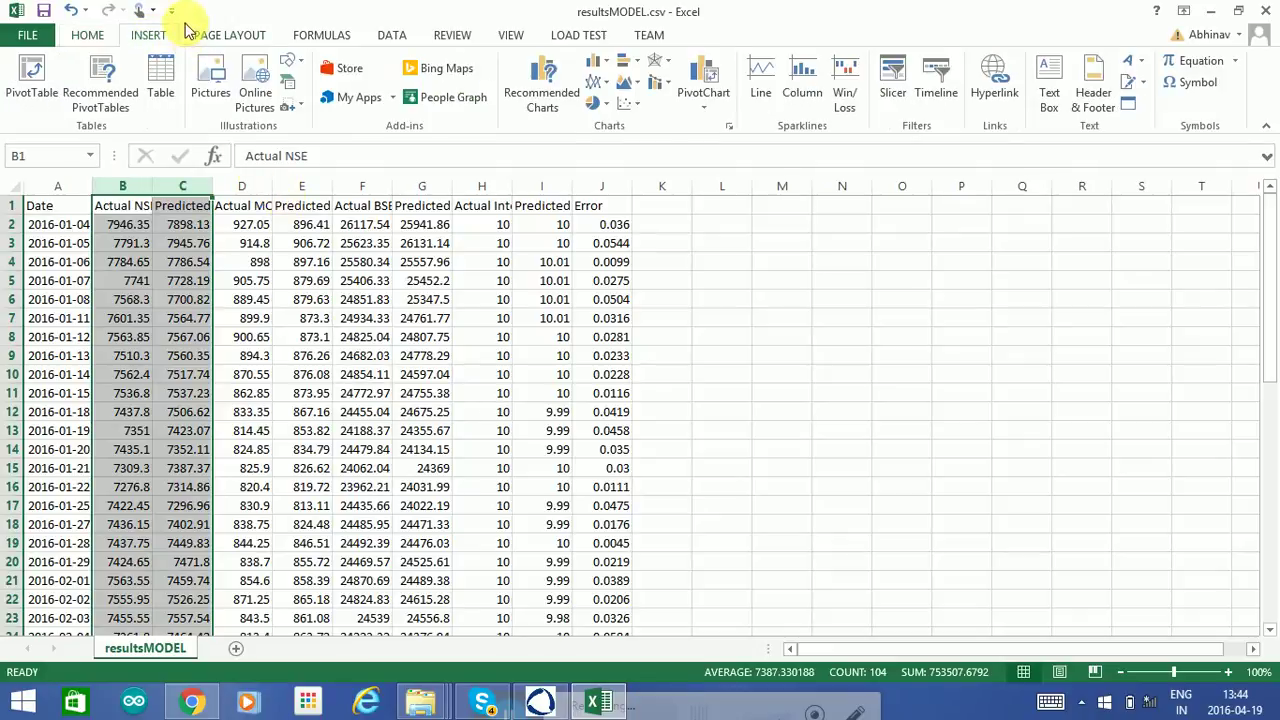
pyautogui.click(595, 84)
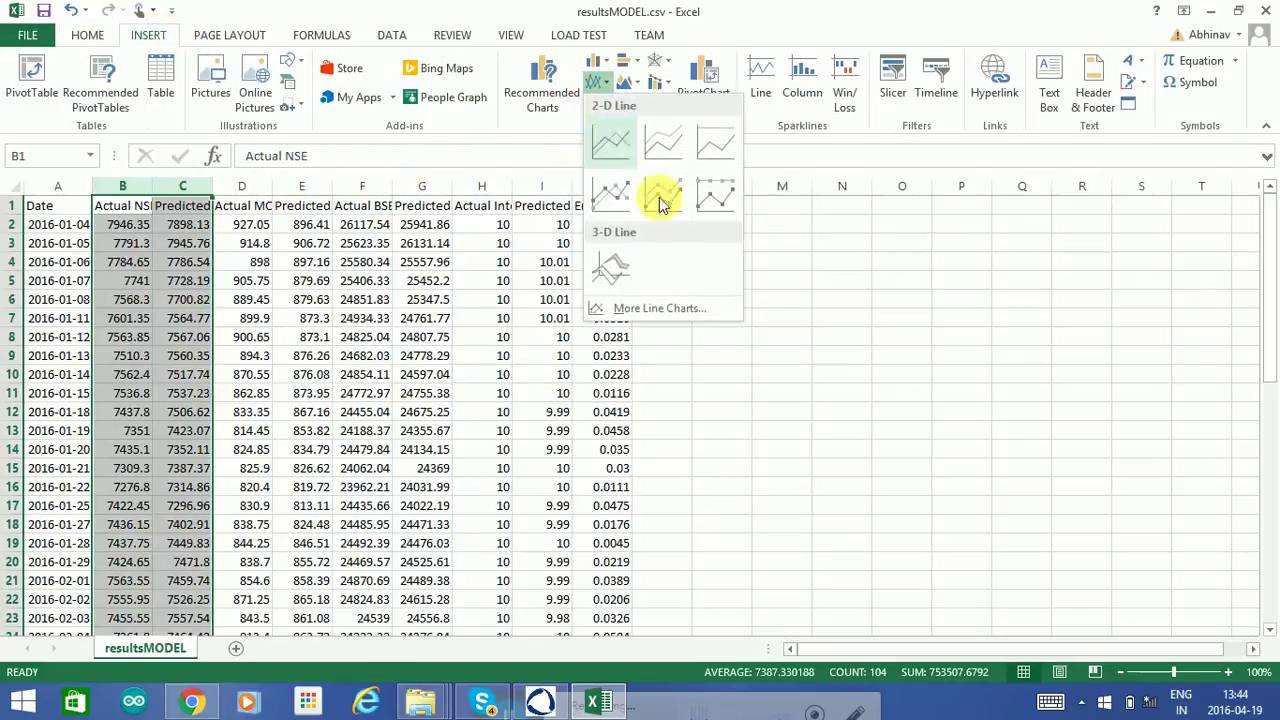
pyautogui.click(611, 145)
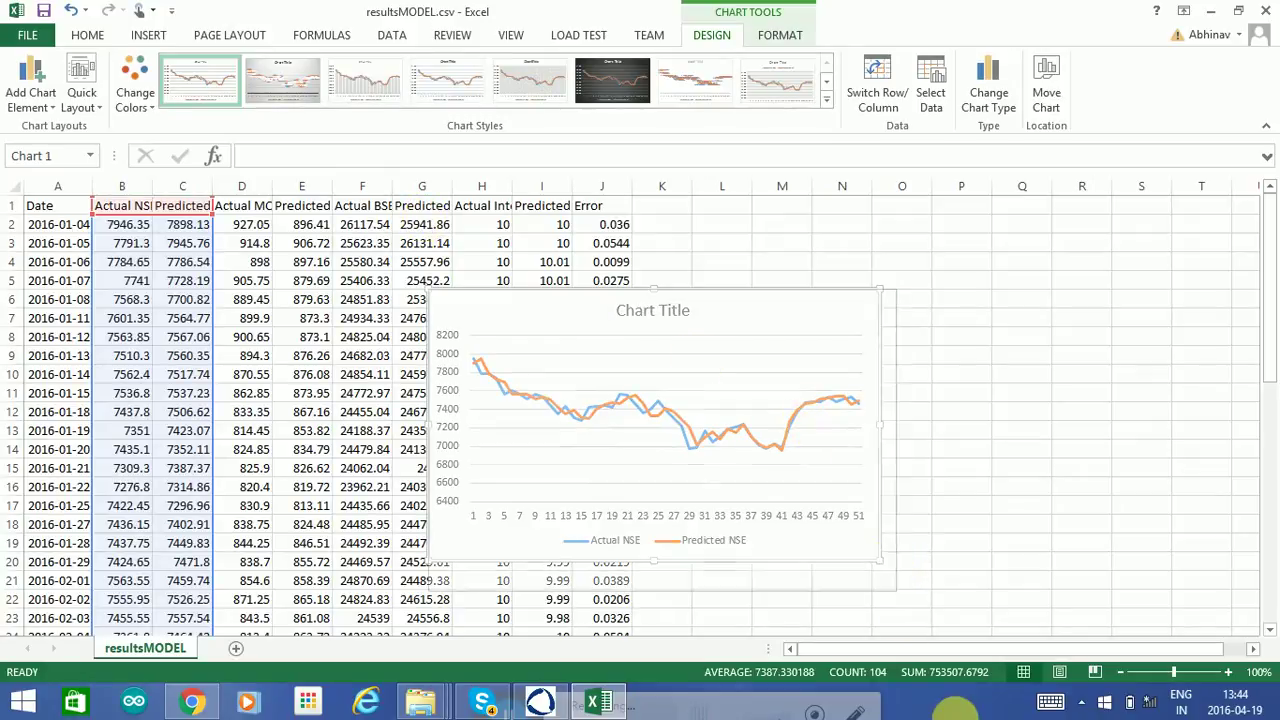
# Enlarge the NSE line chart and shift it sideways to uncover more of the data columns.
pyautogui.moveTo(955, 708); pyautogui.dragTo(955, 708)
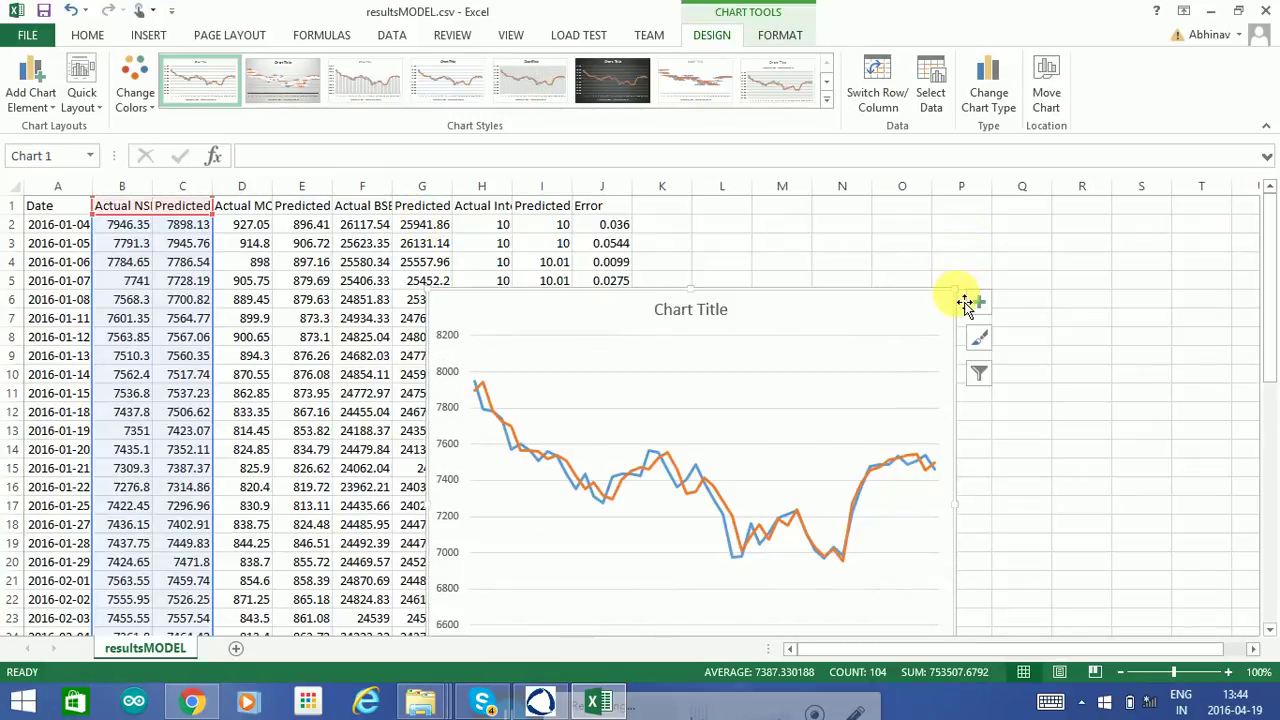
pyautogui.moveTo(960, 297); pyautogui.dragTo(1165, 195)
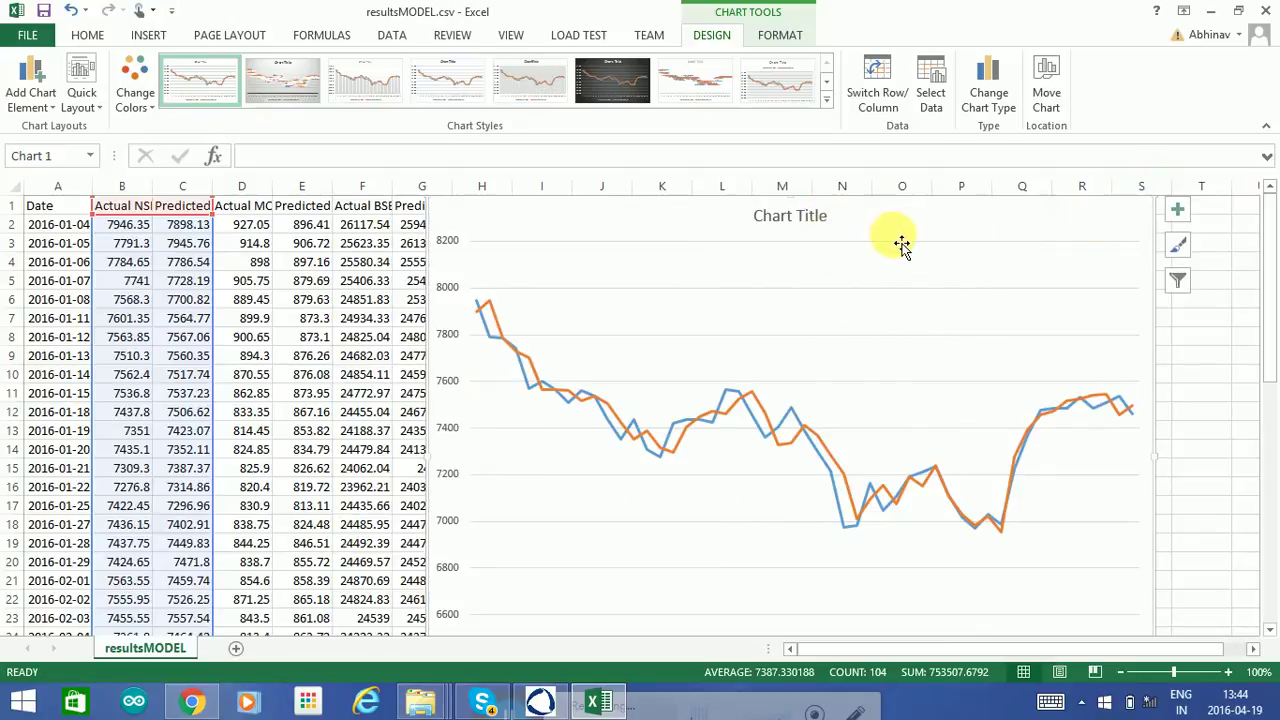
pyautogui.moveTo(900, 245); pyautogui.dragTo(973, 238)
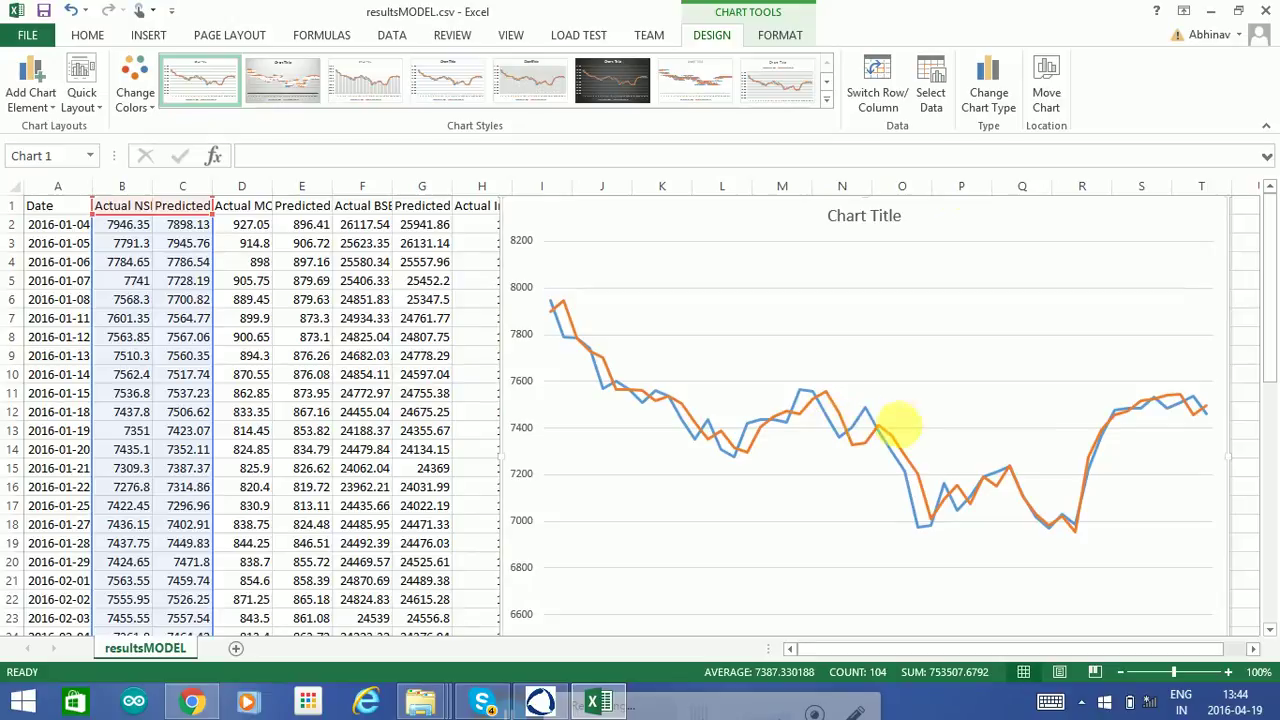
# Compare the actual and predicted NSE lines in the chart and review the March 2016 rows, highlighting dates A42:A52.
pyautogui.scroll(-1, 1136, 488)
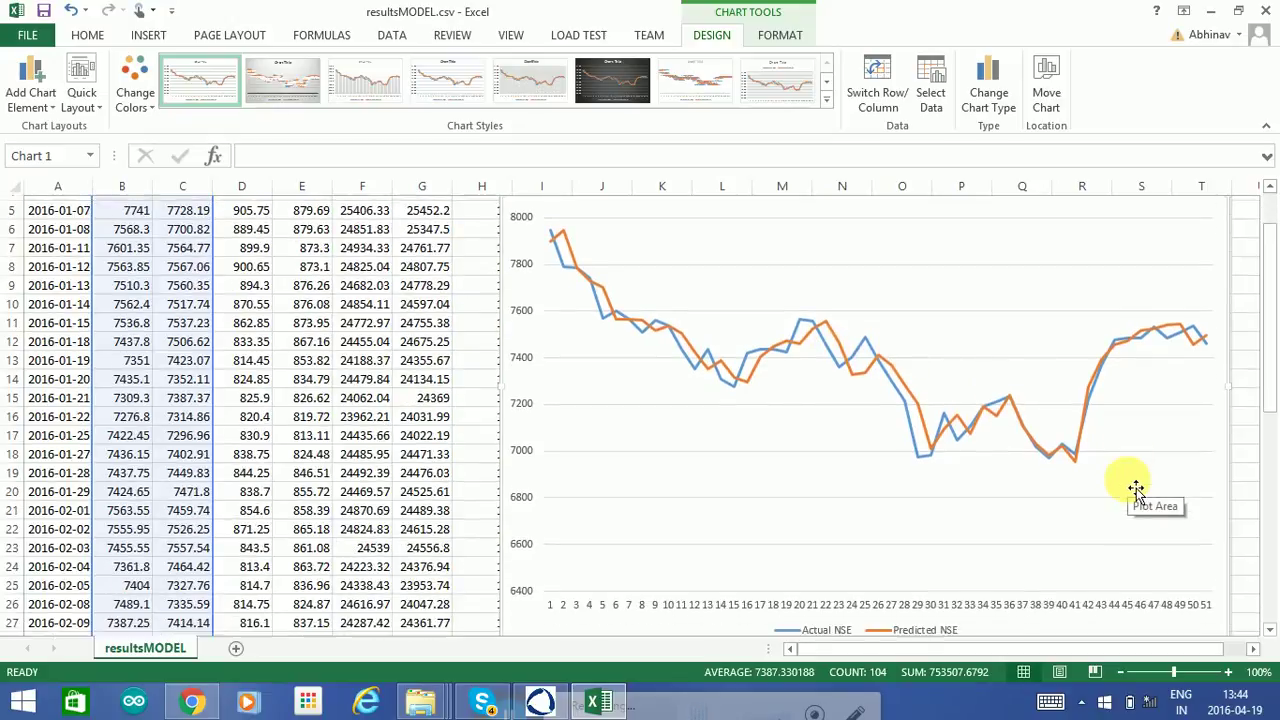
pyautogui.scroll(-1, 1136, 488)
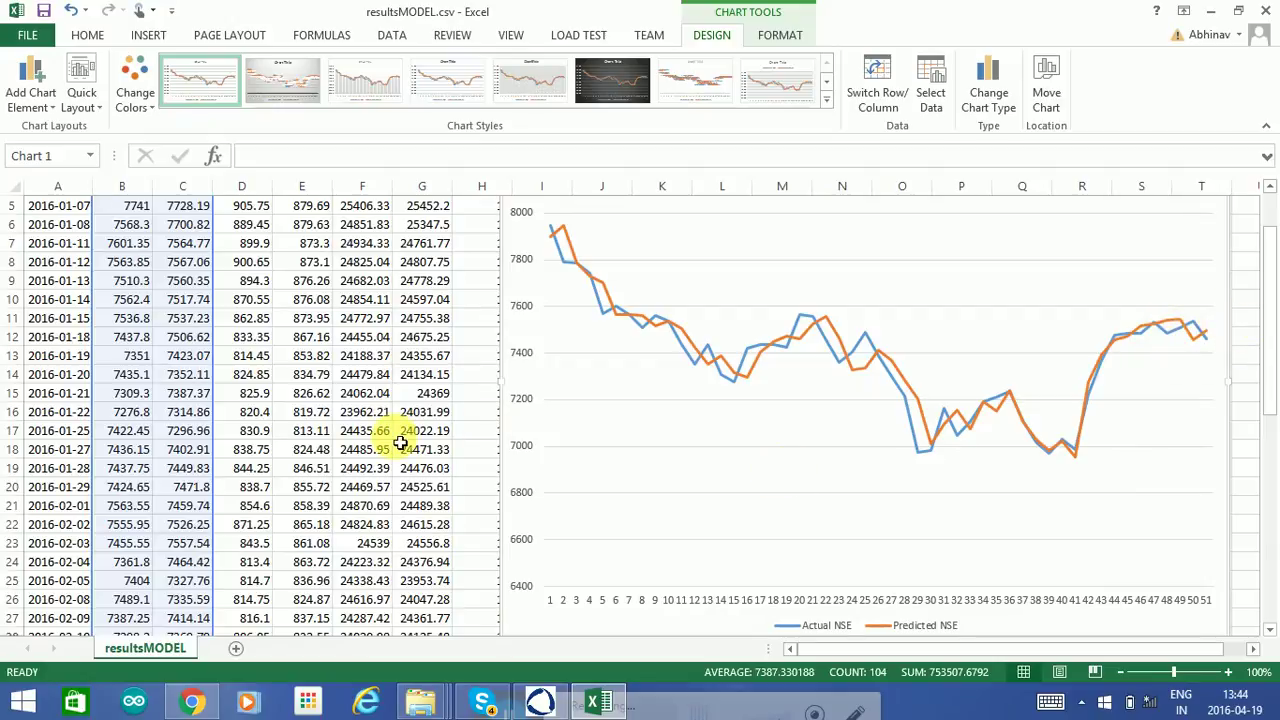
pyautogui.scroll(-5, 233, 450)
pyautogui.scroll(-7, 233, 450)
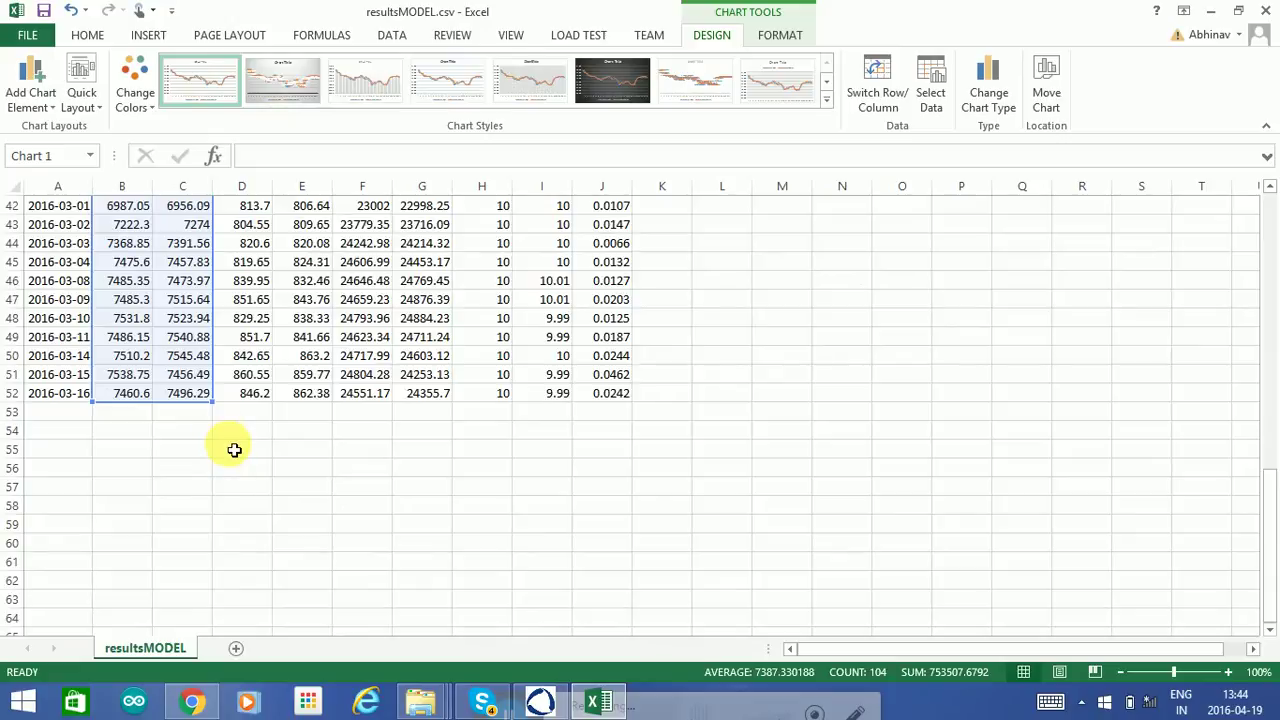
pyautogui.click(230, 470)
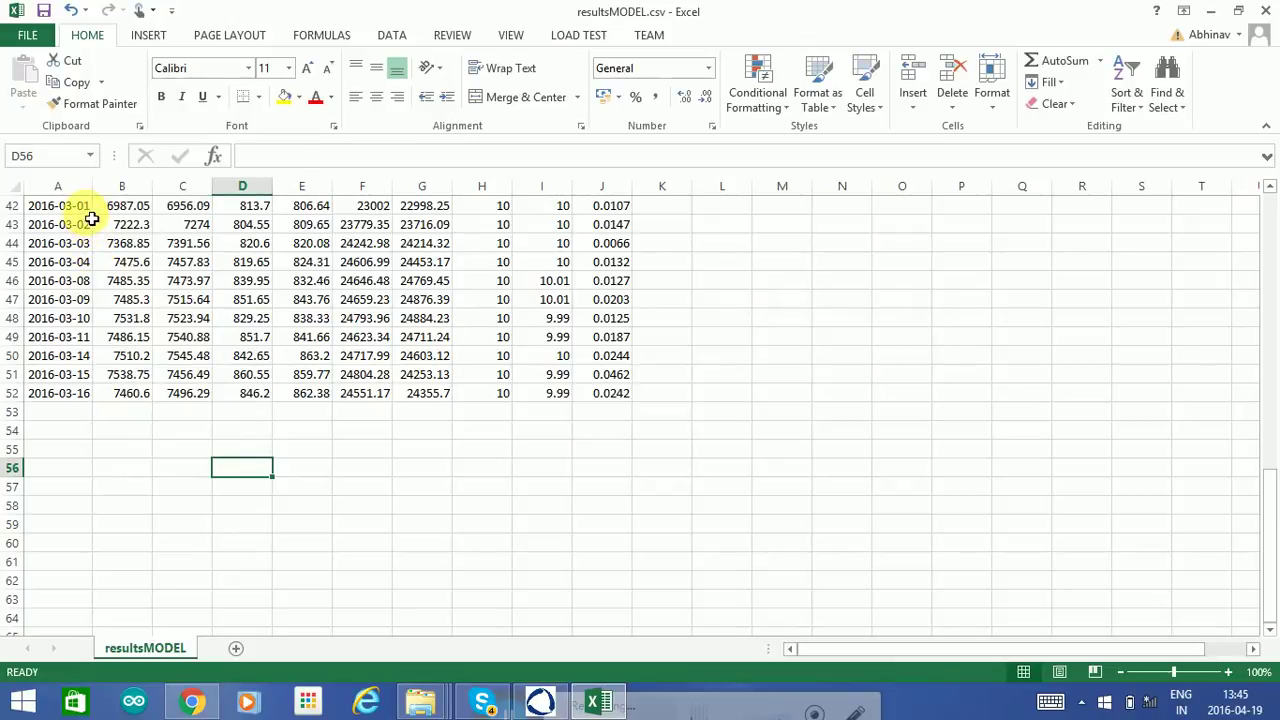
pyautogui.moveTo(88, 210); pyautogui.dragTo(91, 393)
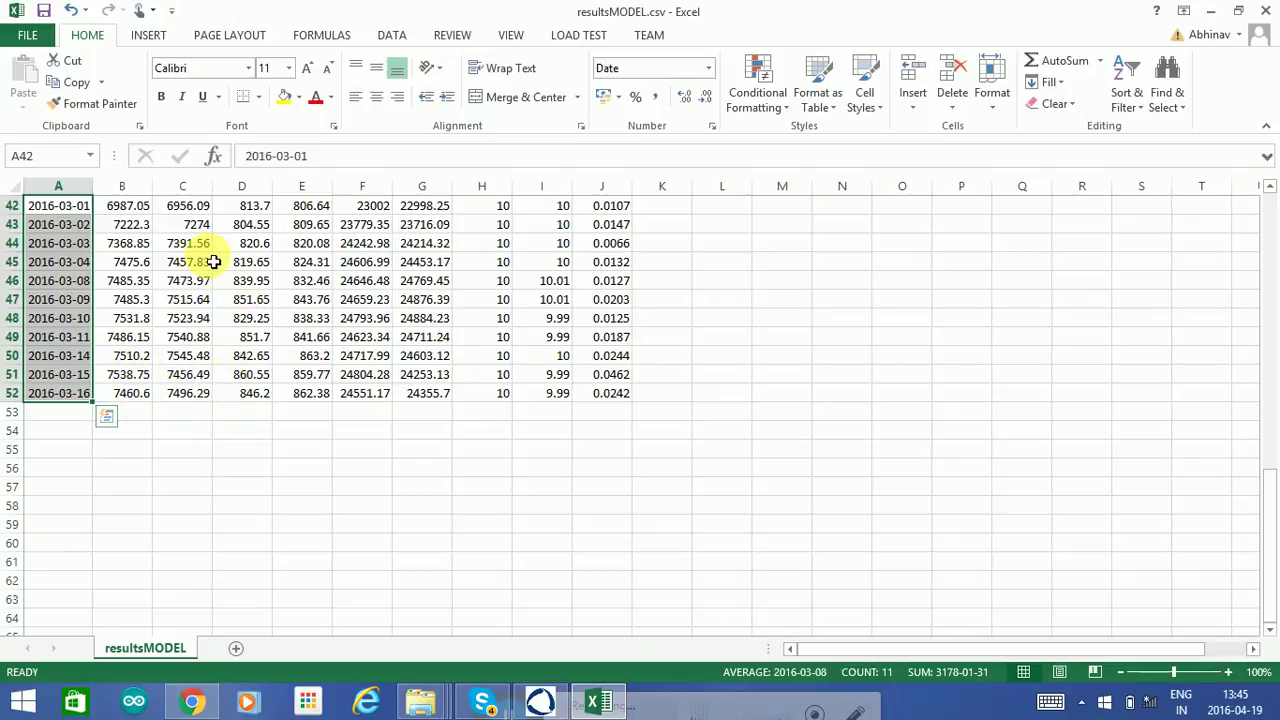
pyautogui.scroll(14, 212, 255)
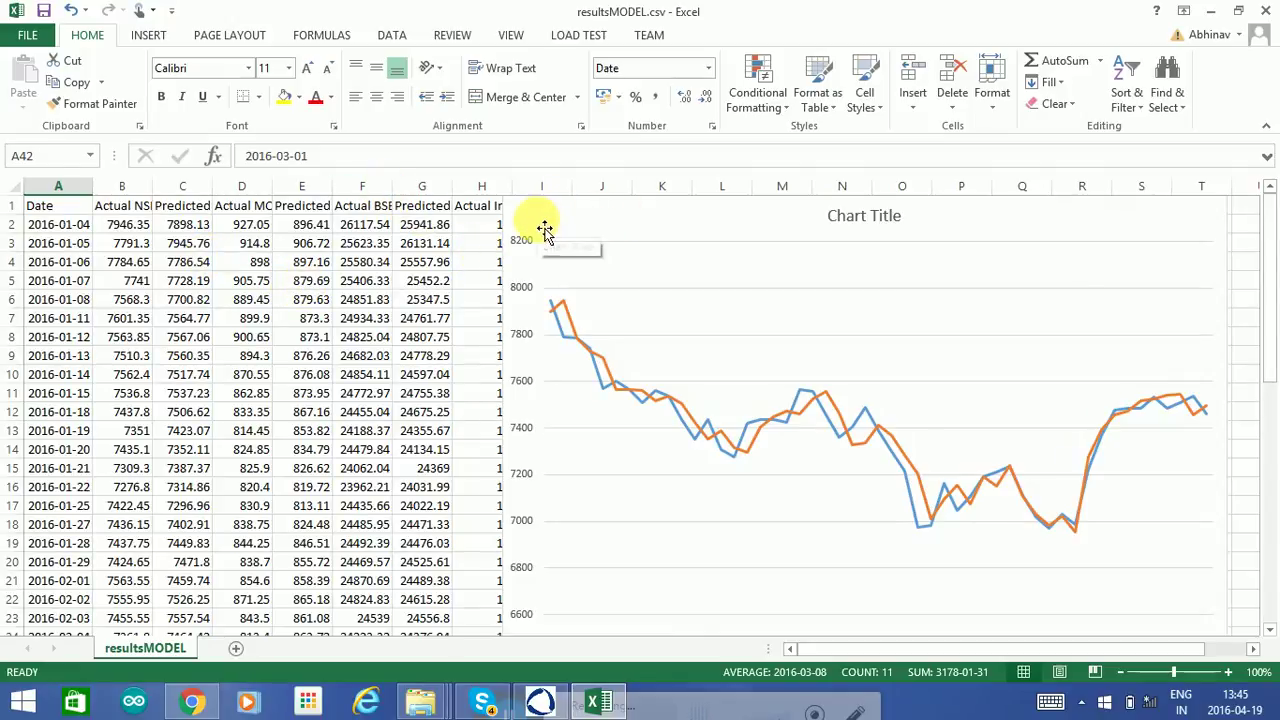
# Move the NSE chart clear of the data columns and insert a 2-D line chart of Actual MCX and Predicted MCX.
pyautogui.moveTo(543, 229); pyautogui.dragTo(685, 251)
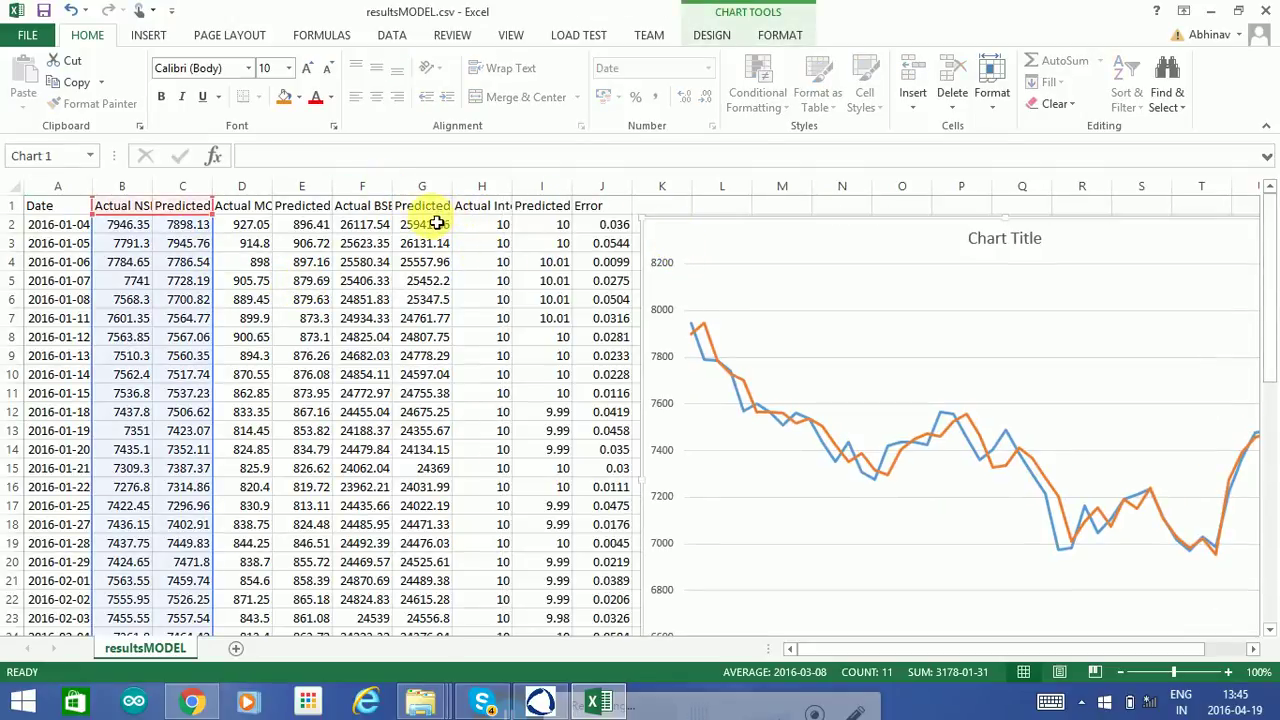
pyautogui.moveTo(240, 186); pyautogui.dragTo(302, 180)
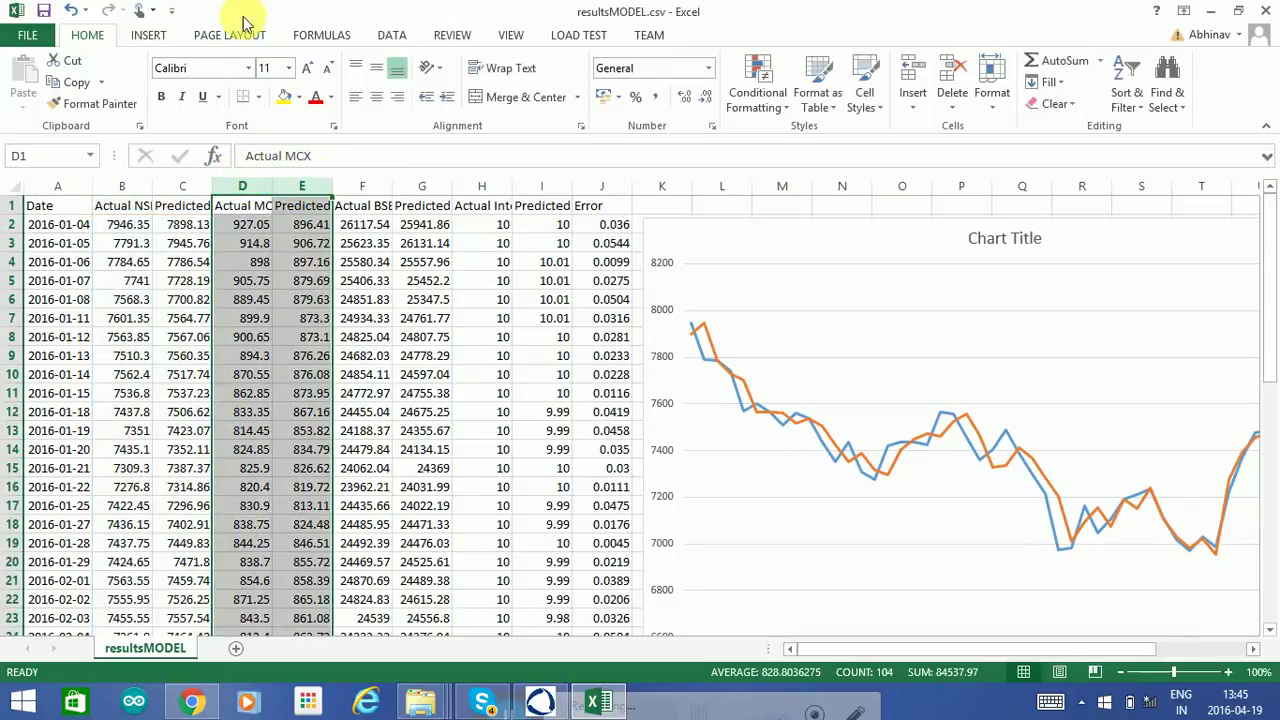
pyautogui.click(147, 37)
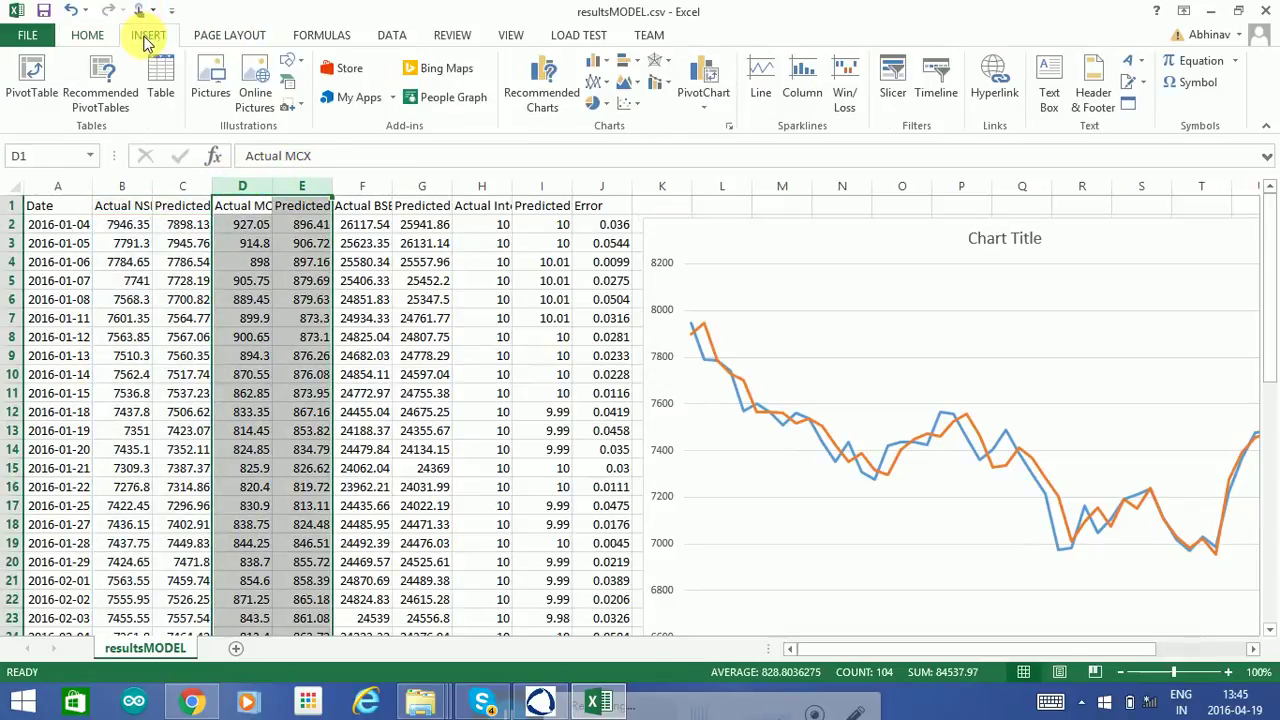
pyautogui.click(612, 82)
pyautogui.click(612, 142)
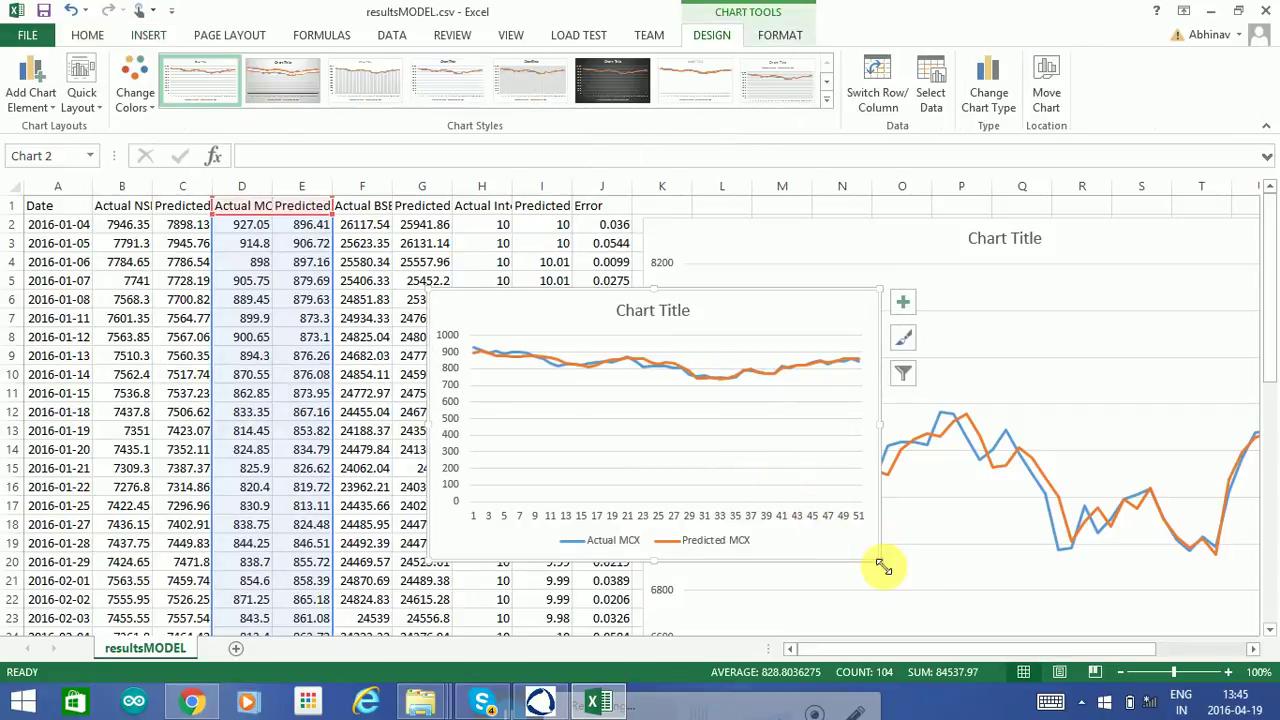
# Enlarge the MCX line chart so its actual and predicted lines are easier to compare.
pyautogui.moveTo(883, 566); pyautogui.dragTo(980, 697)
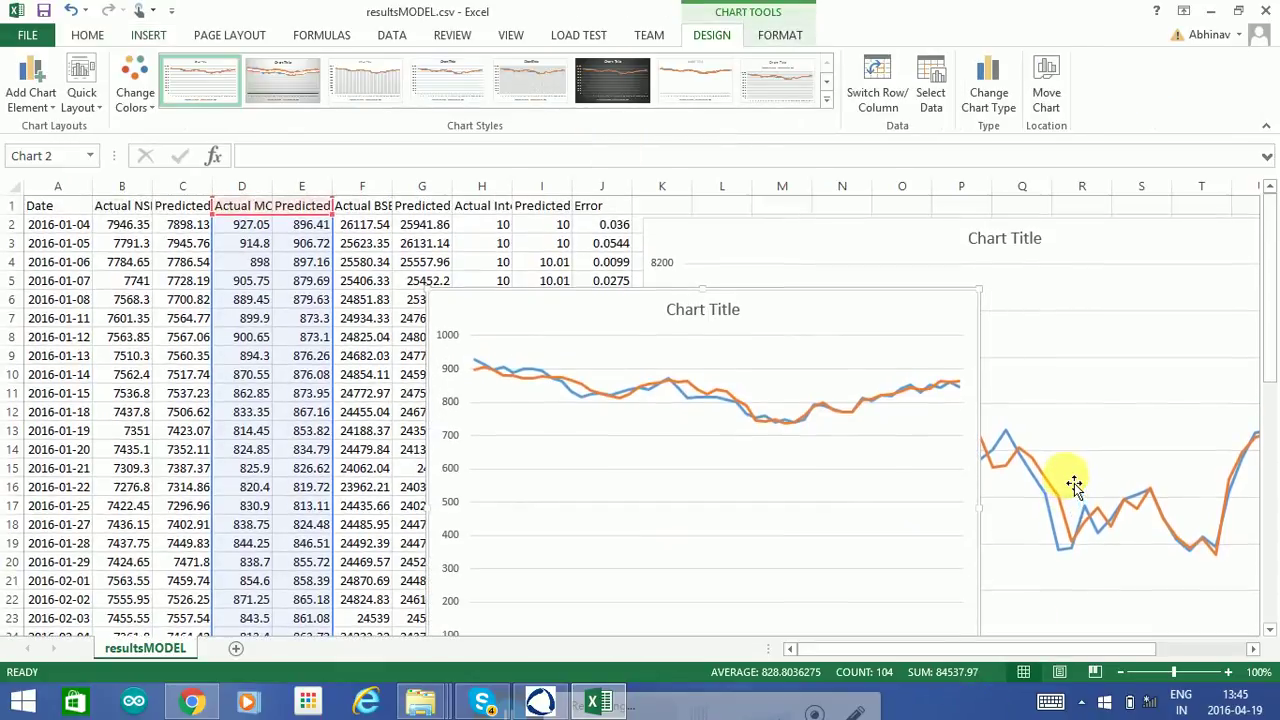
pyautogui.scroll(-4, 1073, 485)
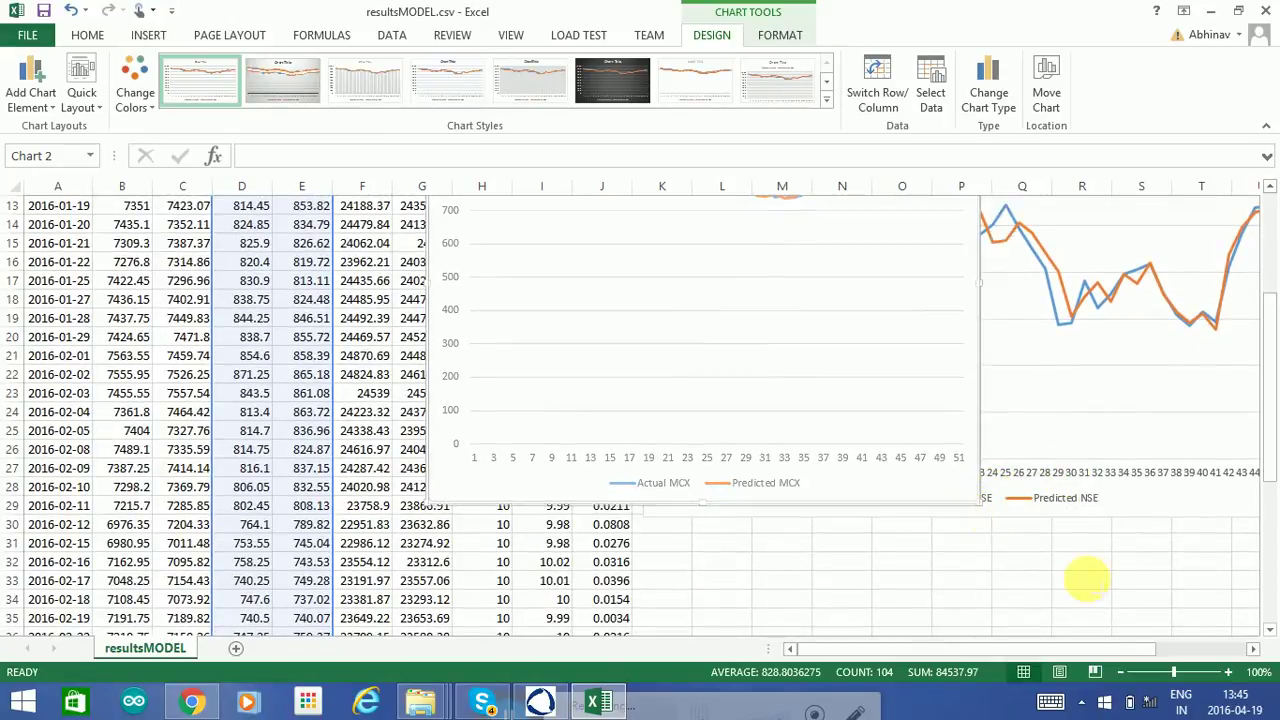
pyautogui.scroll(3, 1063, 477)
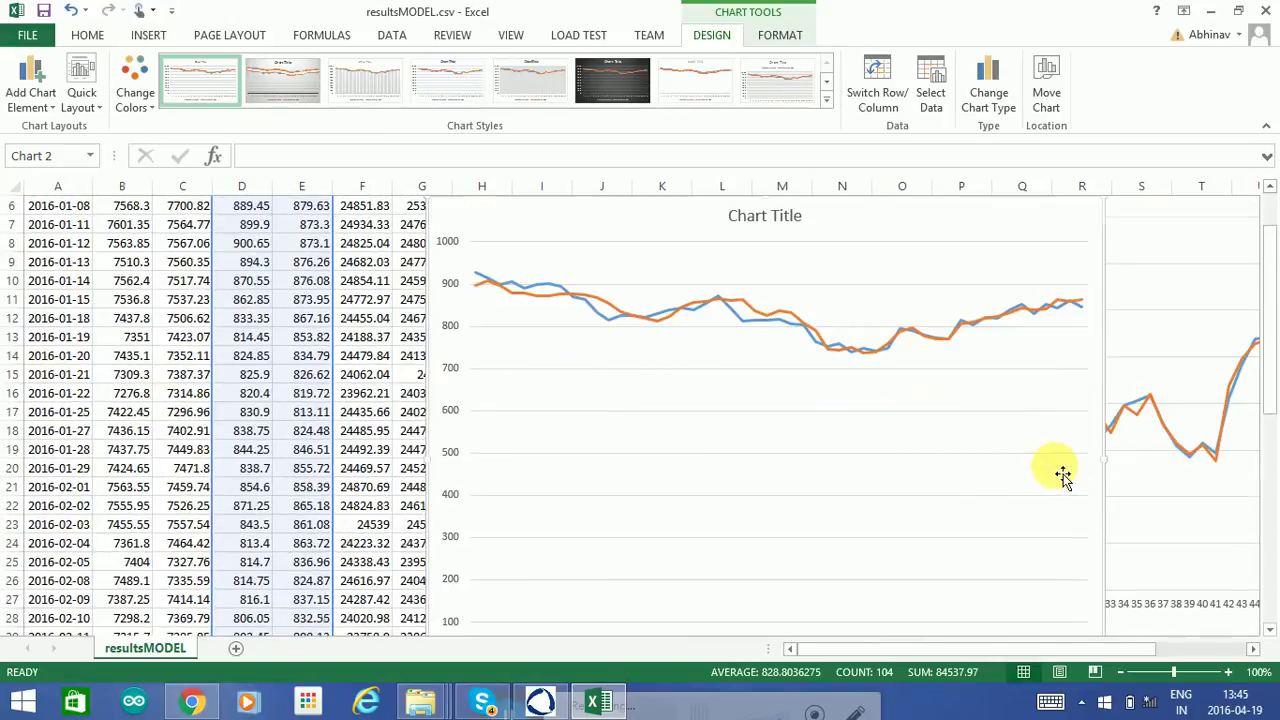